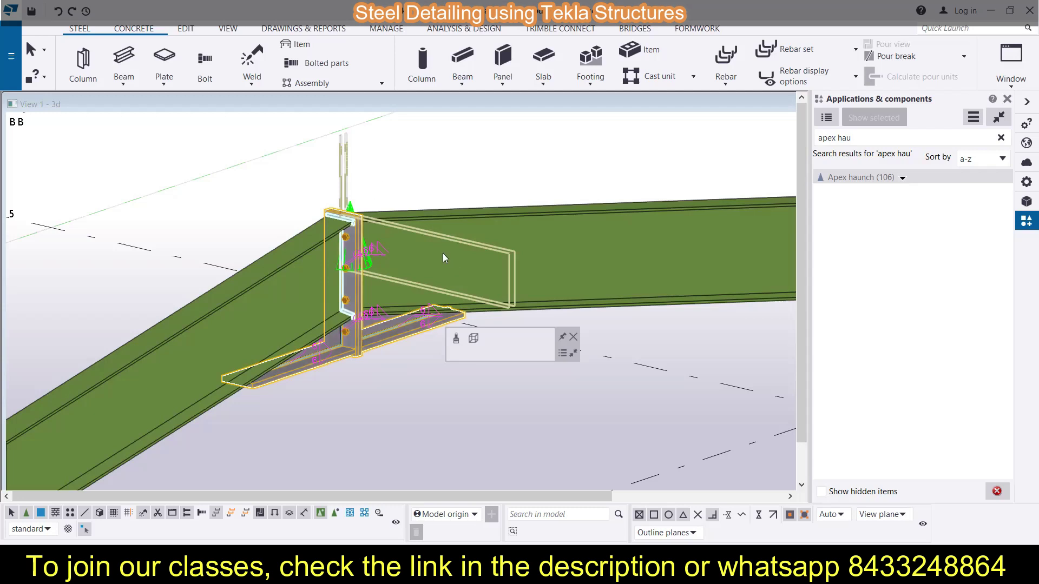
# Zoom out from the new Apex haunch (106) joint at the ridge.
pyautogui.scroll(-3, 411, 205)
# Search components for '102', choose Eaves haunch (102), and pick the left column as main part.
pyautogui.scroll(-5, 396, 230)
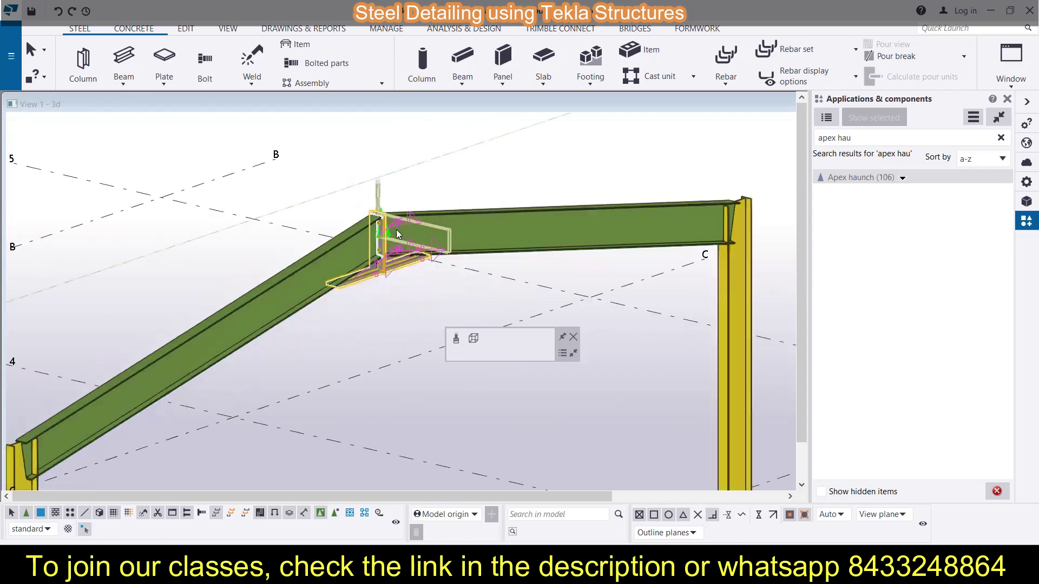
pyautogui.moveTo(254, 322); pyautogui.dragTo(297, 229, button='middle')
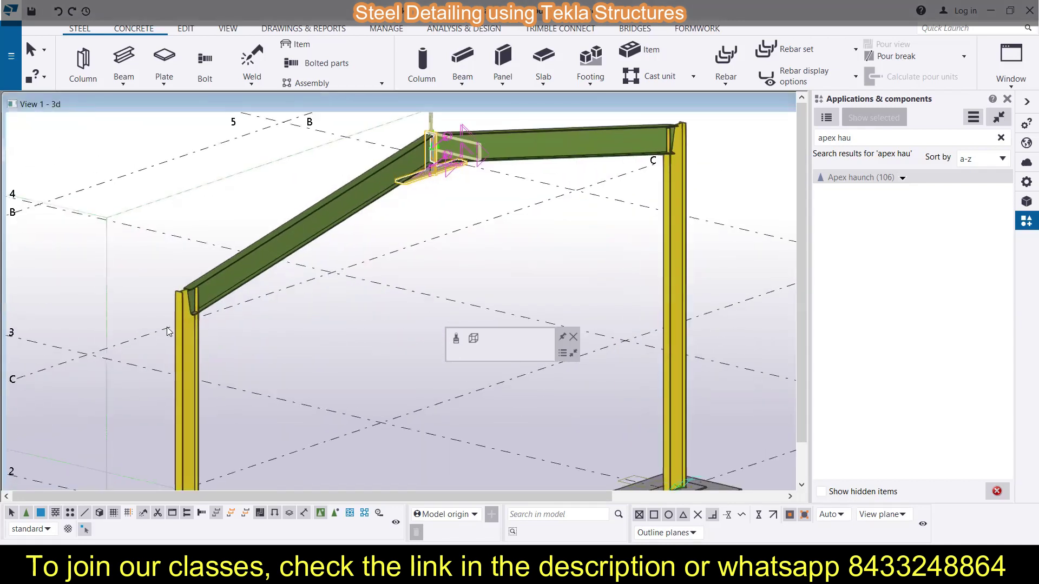
pyautogui.scroll(3, 146, 326)
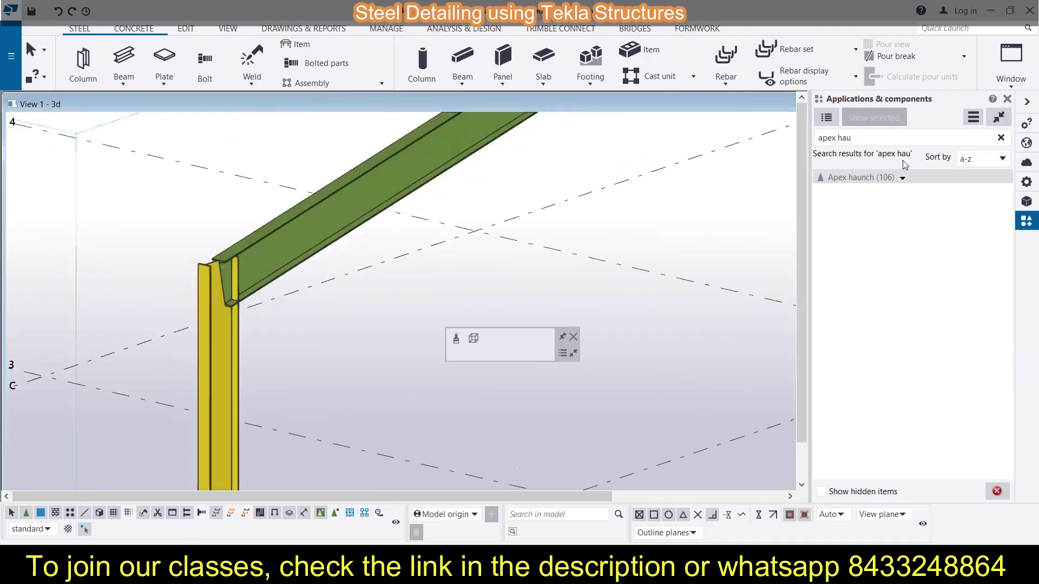
pyautogui.click(862, 138)
pyautogui.hotkey('ctrl', 'a')
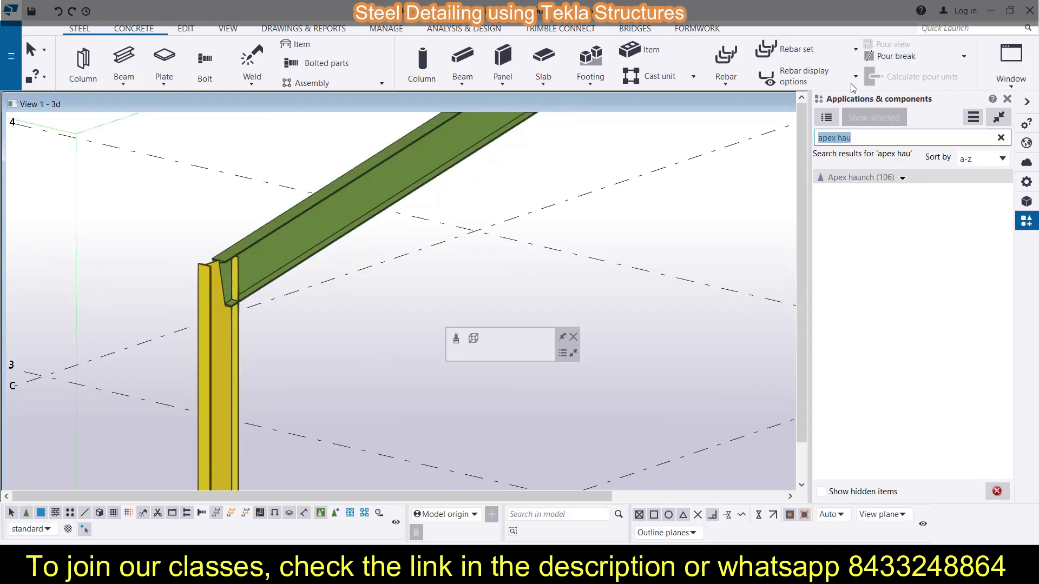
pyautogui.press('BackSpace')
pyautogui.write('102')
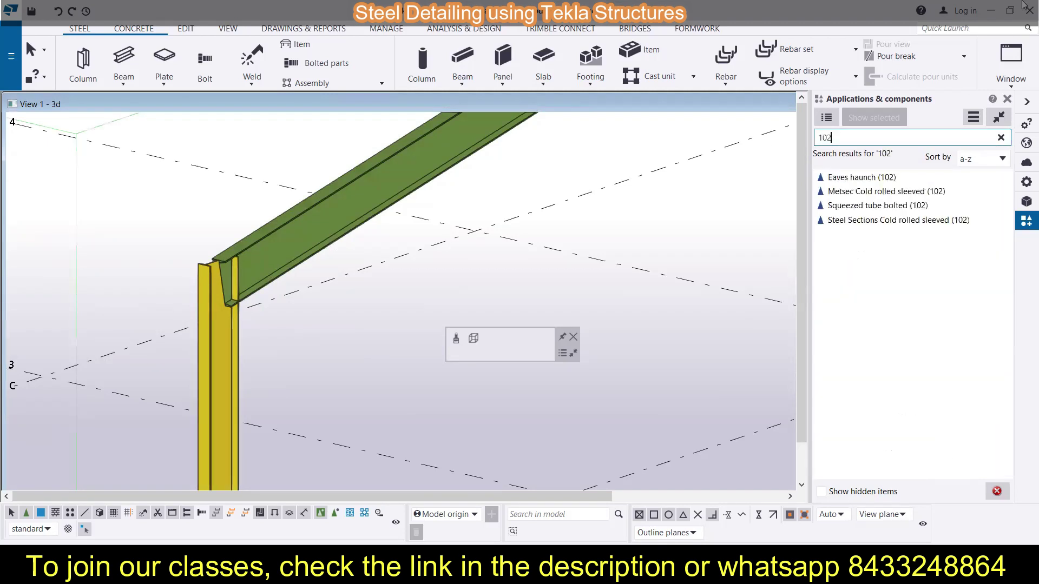
pyautogui.click(855, 178)
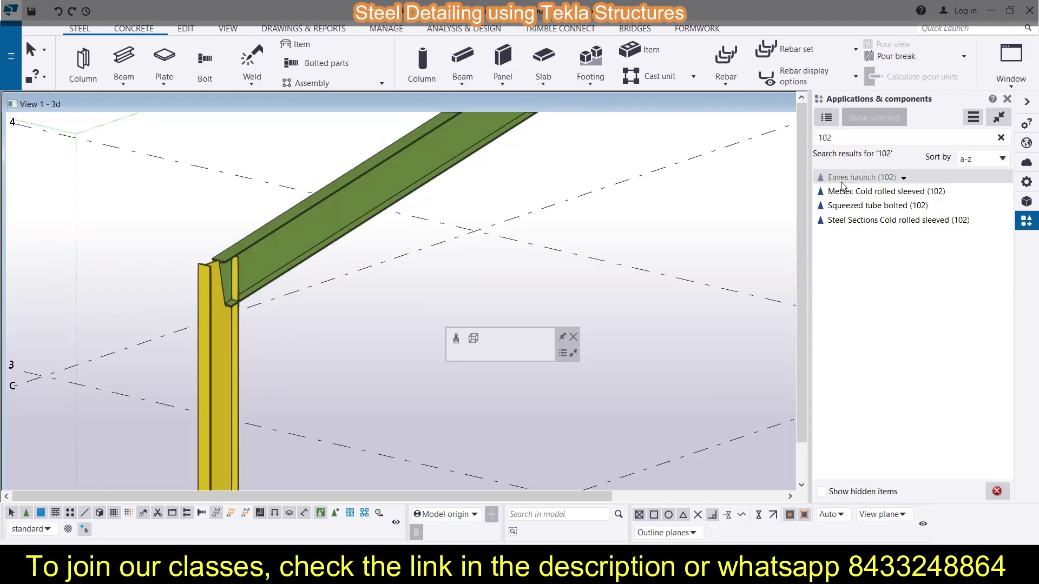
pyautogui.click(208, 335)
# Pick the rafter as secondary part, then zoom in and select the new eaves haunch joint.
pyautogui.click(293, 243)
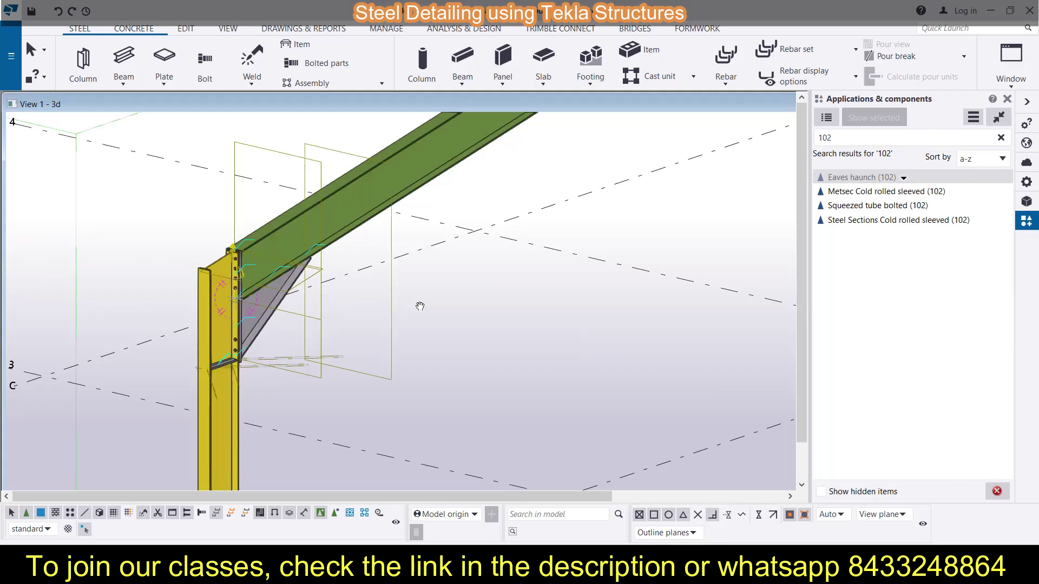
pyautogui.keyDown('ctrl'); pyautogui.moveTo(457, 316); pyautogui.dragTo(248, 296, button='middle'); pyautogui.keyUp('ctrl')
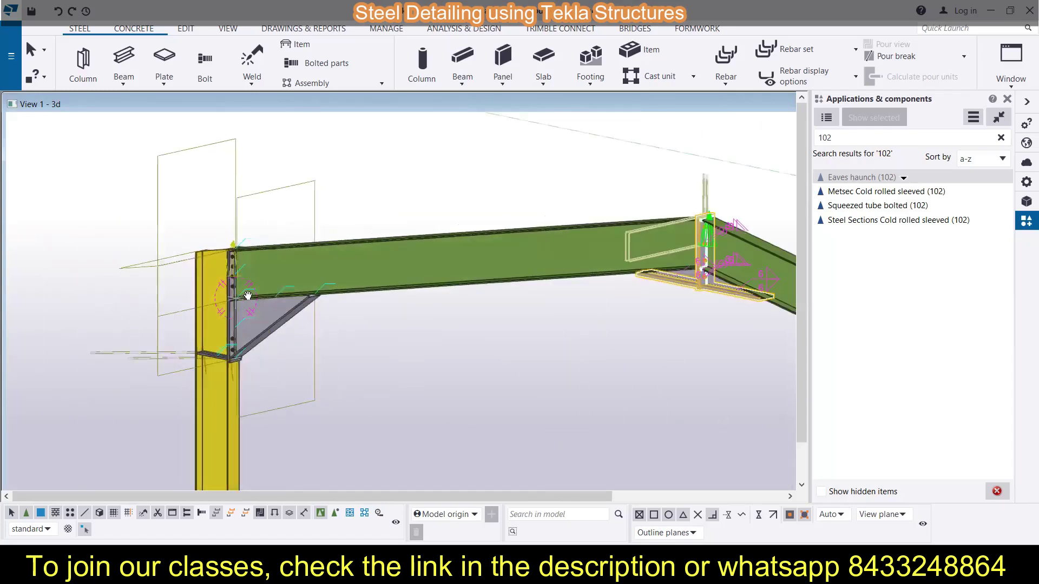
pyautogui.scroll(4, 247, 296)
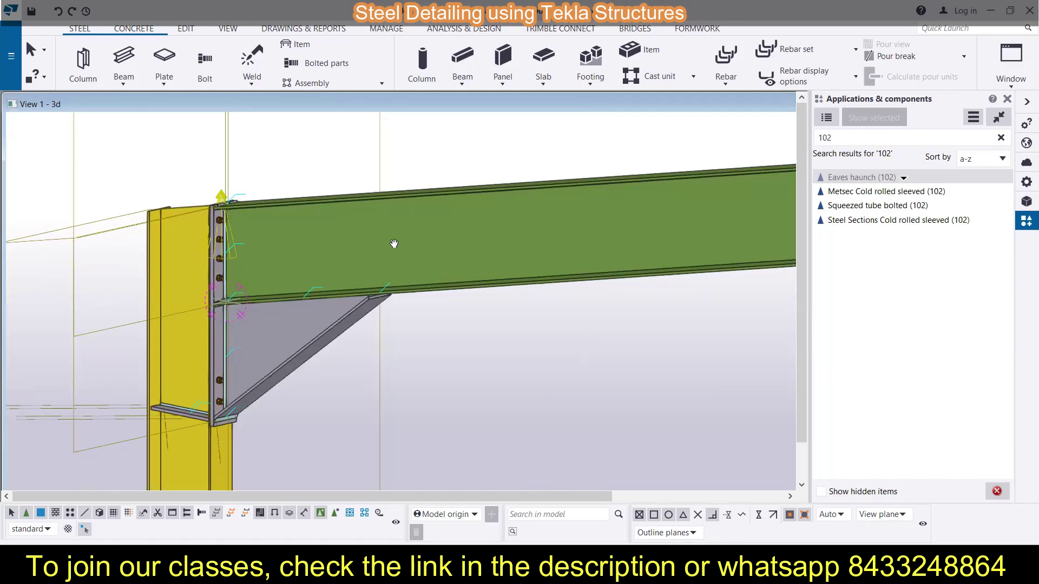
pyautogui.click(285, 365)
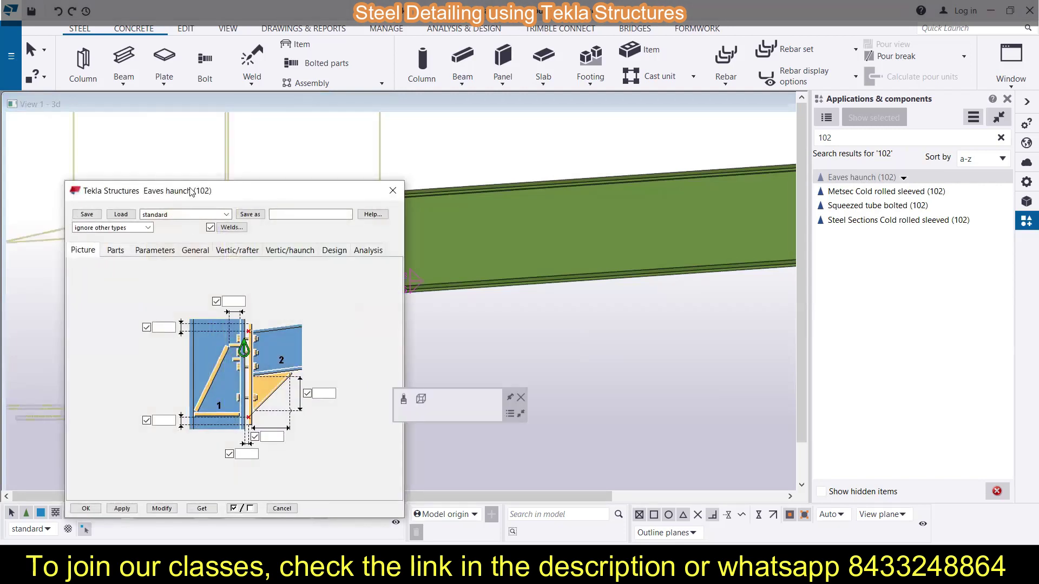
# Apply trial haunch dimensions of 2000 and 3000 on the Picture tab.
pyautogui.moveTo(190, 191); pyautogui.dragTo(715, 66)
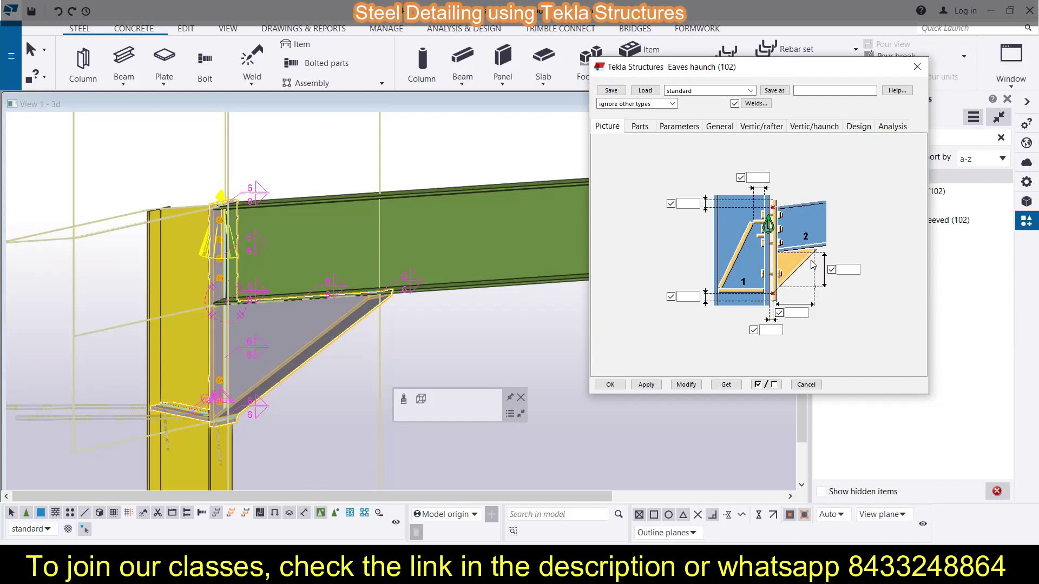
pyautogui.click(790, 312)
pyautogui.click(686, 385)
pyautogui.click(795, 313)
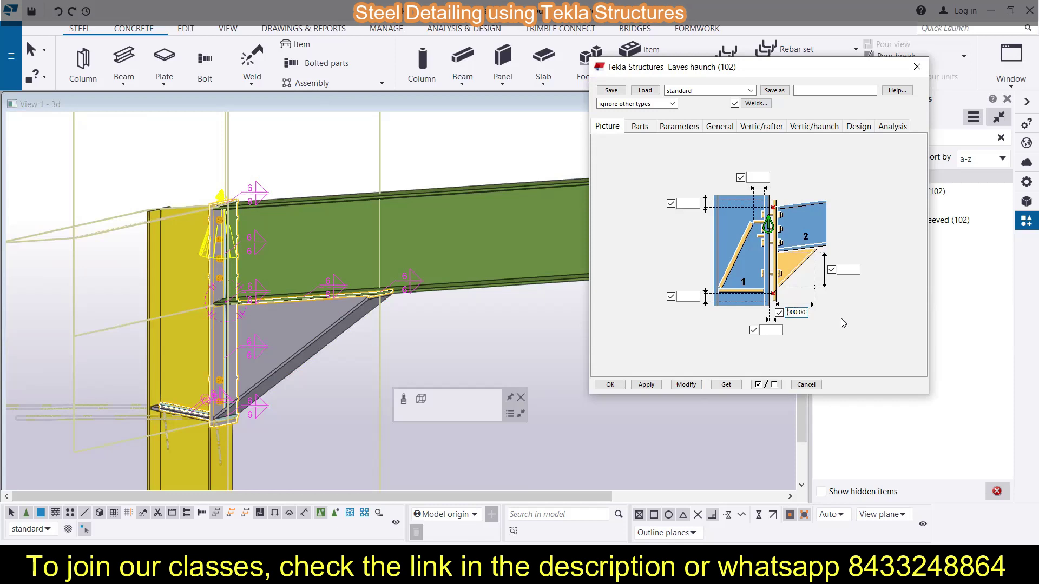
pyautogui.click(685, 385)
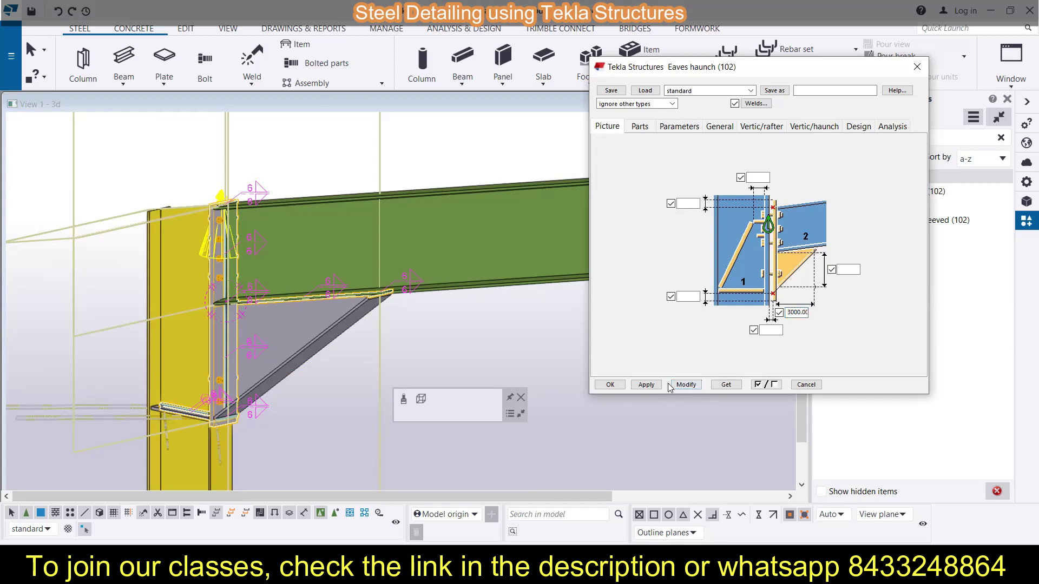
pyautogui.click(794, 312)
pyautogui.click(771, 330)
pyautogui.click(687, 385)
# Clear the bottom horizontal dimension and haunch height values, then view the Parts settings.
pyautogui.doubleClick(790, 313)
pyautogui.press('BackSpace')
pyautogui.doubleClick(842, 269)
pyautogui.press('BackSpace')
pyautogui.click(268, 354)
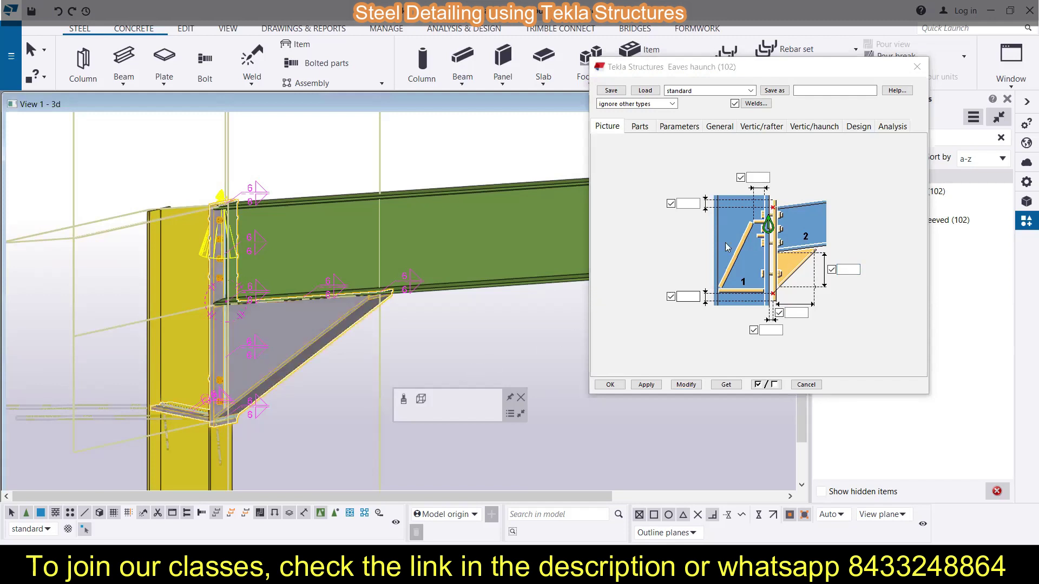
pyautogui.click(641, 128)
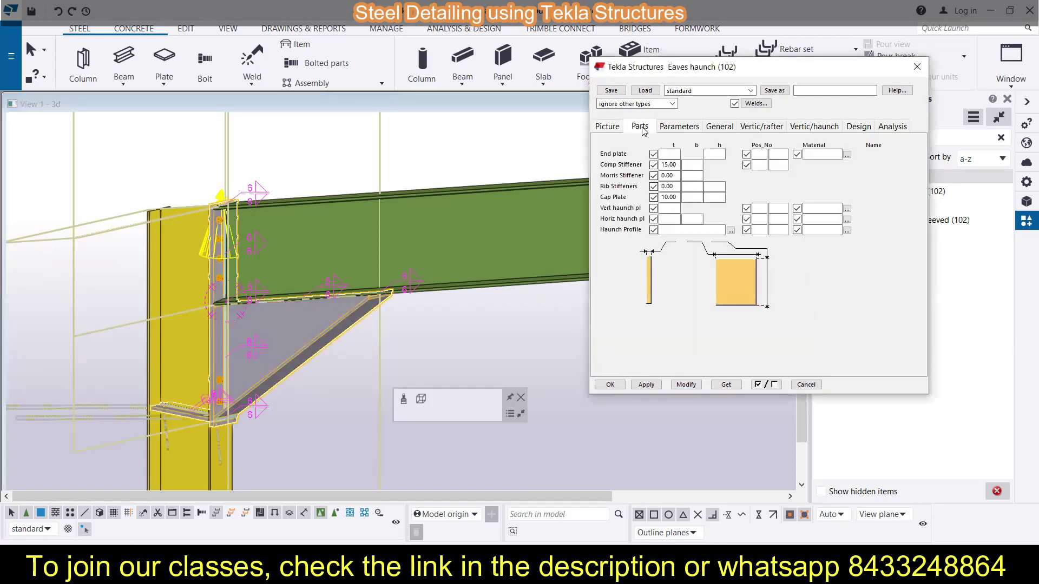
# Browse the profile catalogue for the haunch profile and apply ISMB200.
pyautogui.click(730, 230)
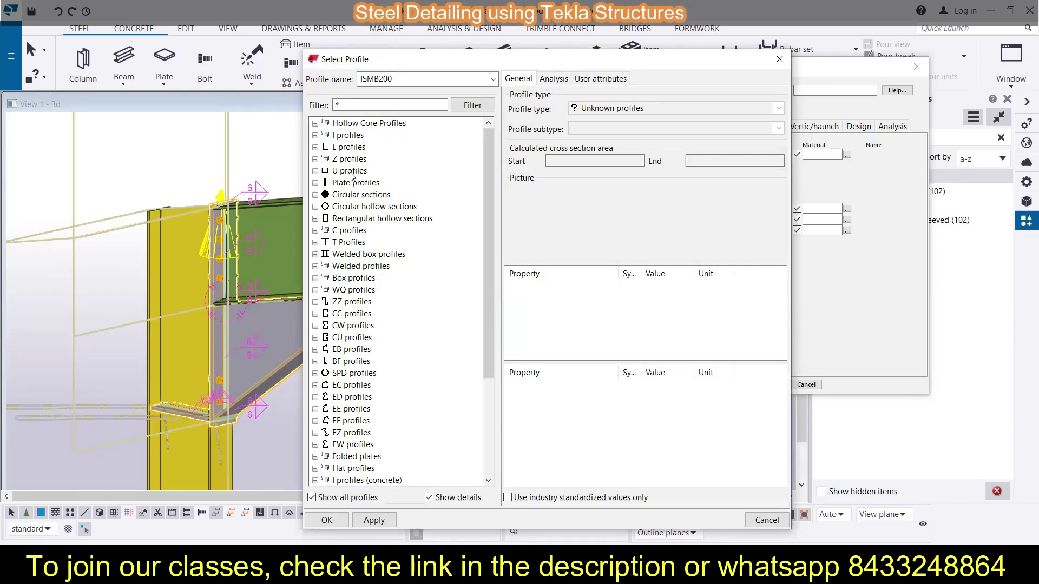
pyautogui.click(315, 183)
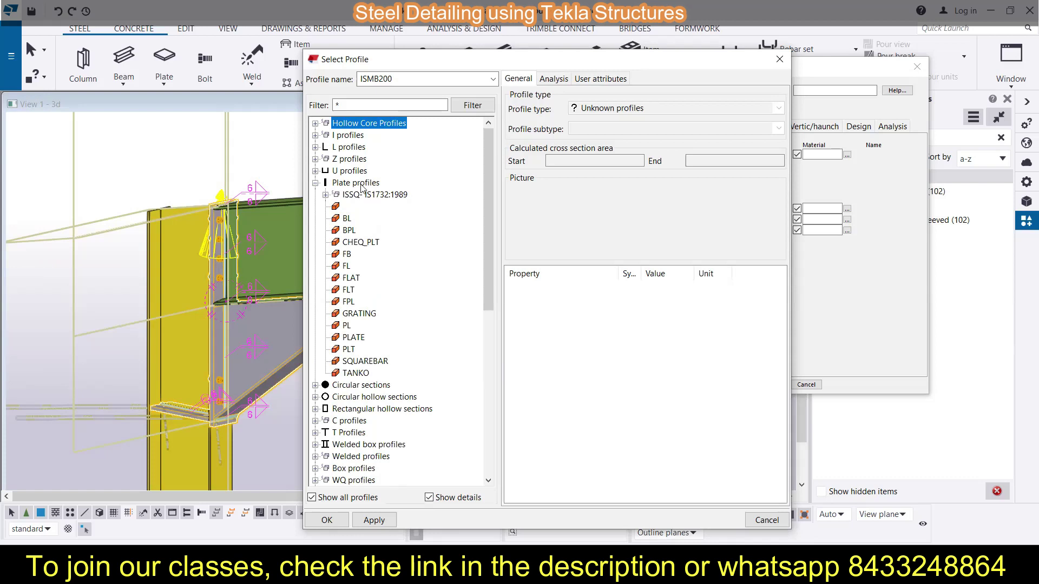
pyautogui.click(315, 135)
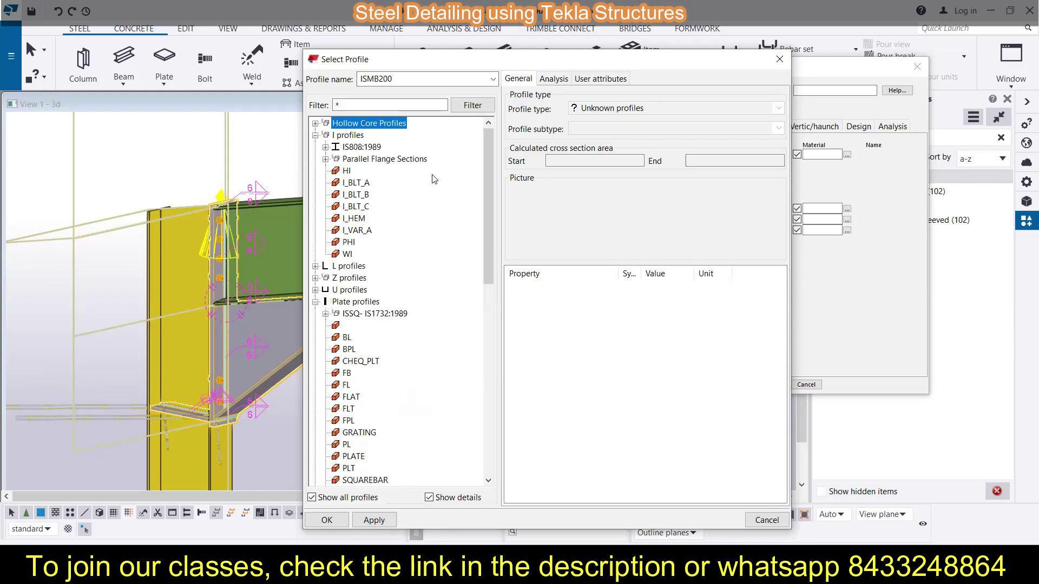
pyautogui.click(325, 159)
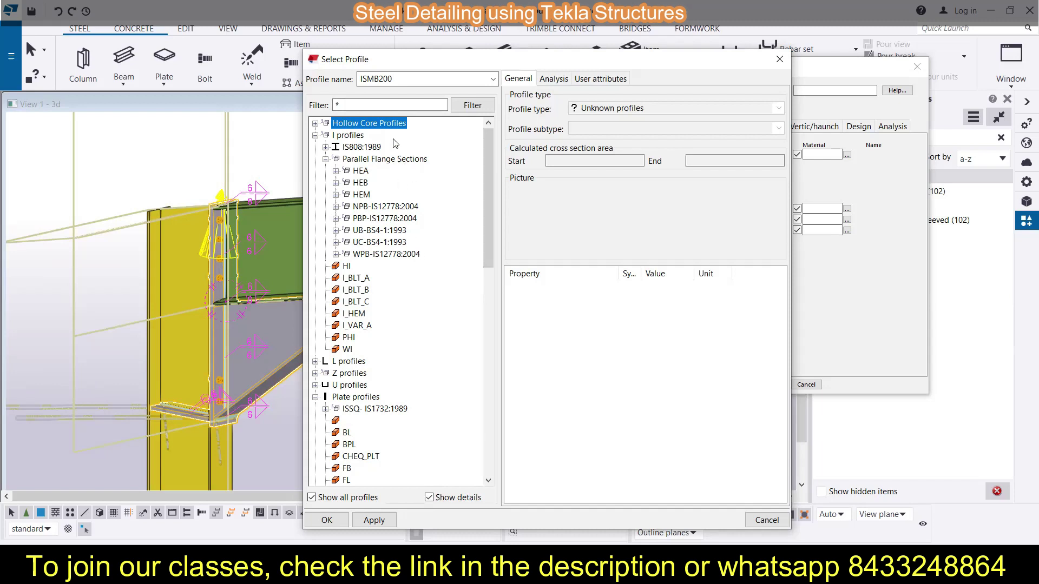
pyautogui.doubleClick(390, 79)
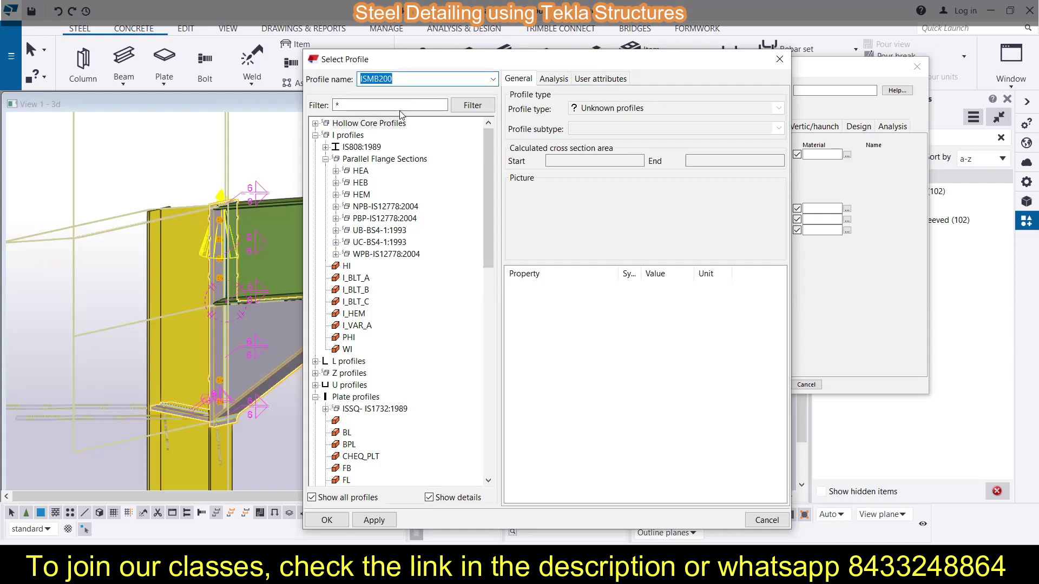
pyautogui.click(374, 520)
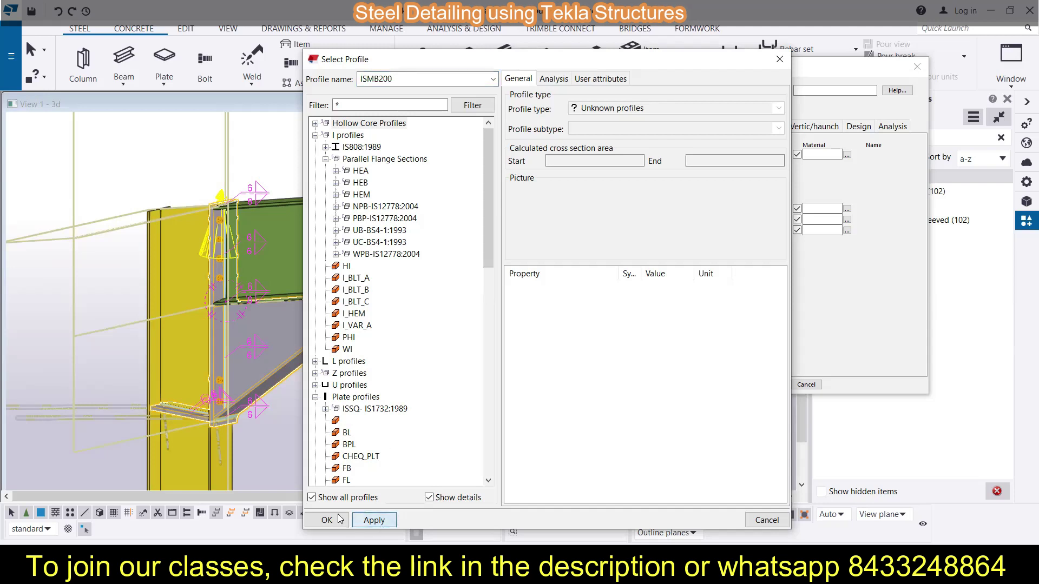
pyautogui.click(327, 520)
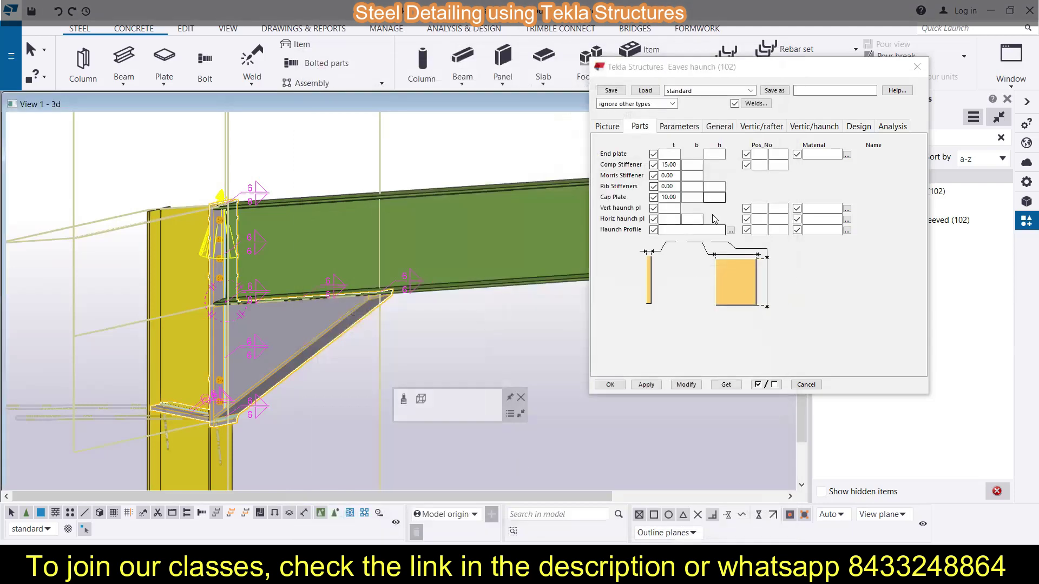
# Filter for ismb200 and set ISMB200 (I profiles > IS808:1989 > ISMB) as the haunch profile.
pyautogui.click(731, 230)
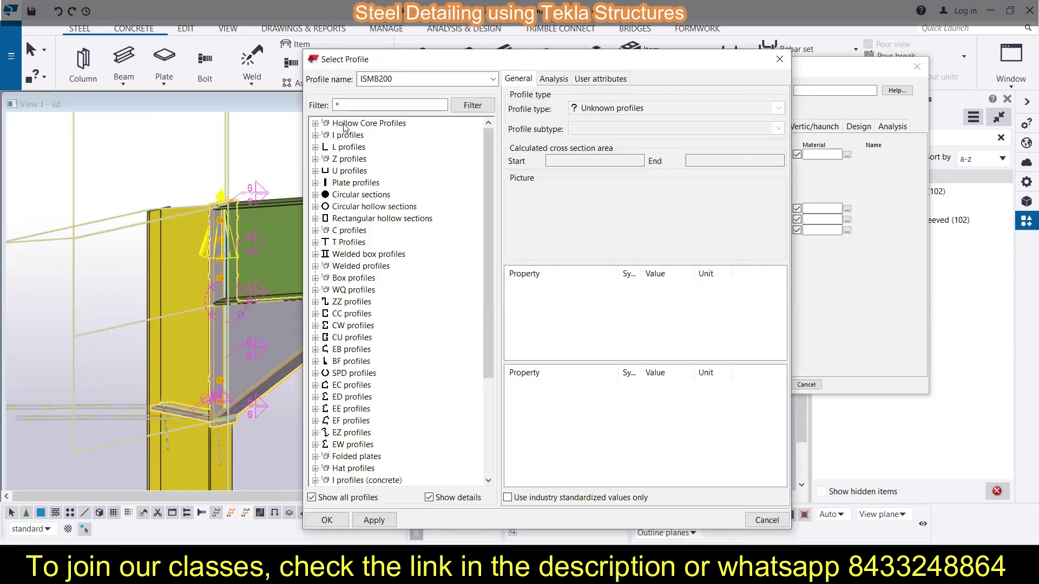
pyautogui.click(367, 106)
pyautogui.click(472, 106)
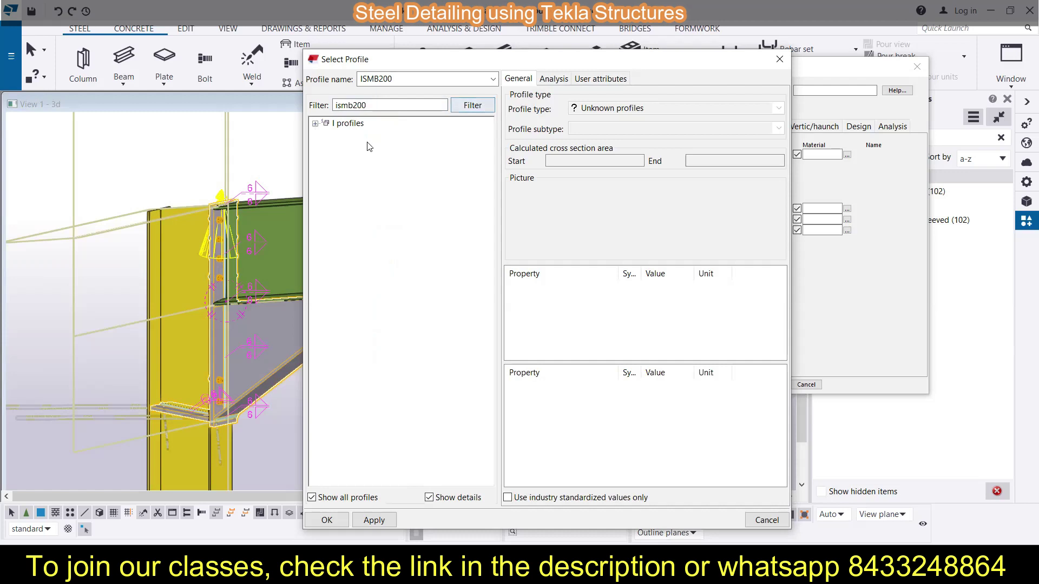
pyautogui.doubleClick(325, 123)
pyautogui.click(345, 136)
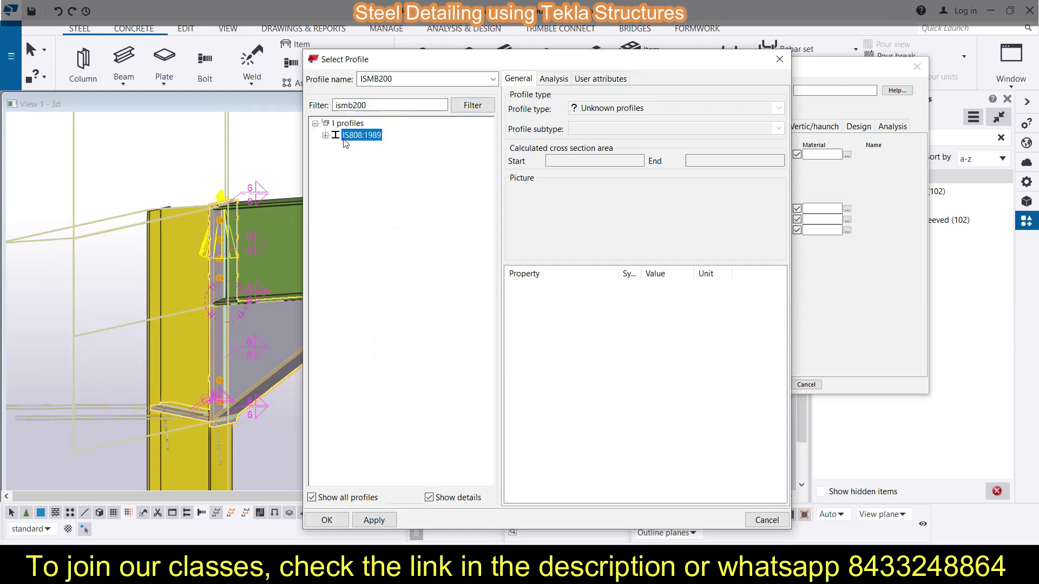
pyautogui.click(325, 135)
pyautogui.click(336, 147)
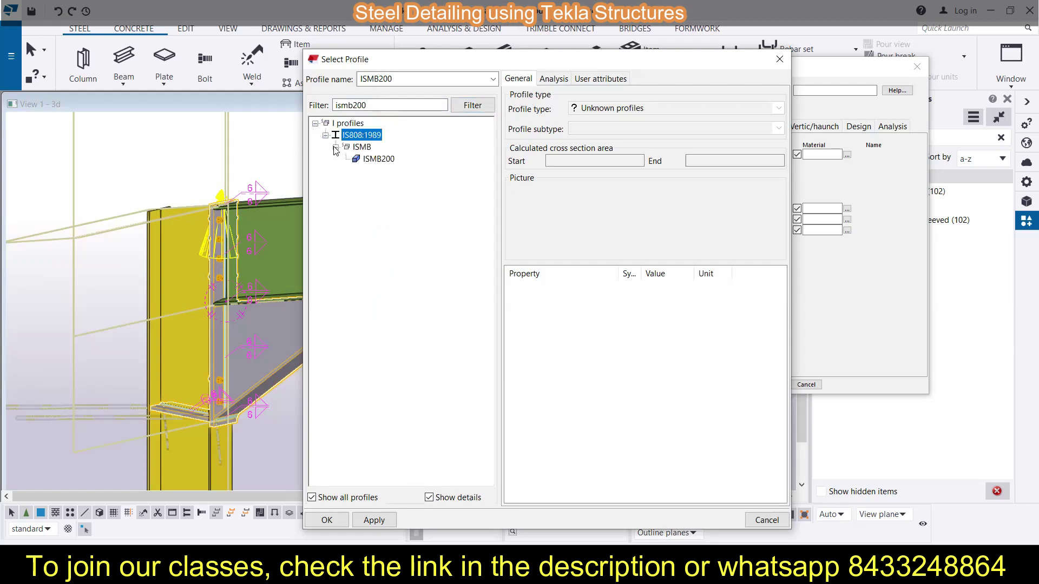
pyautogui.click(380, 159)
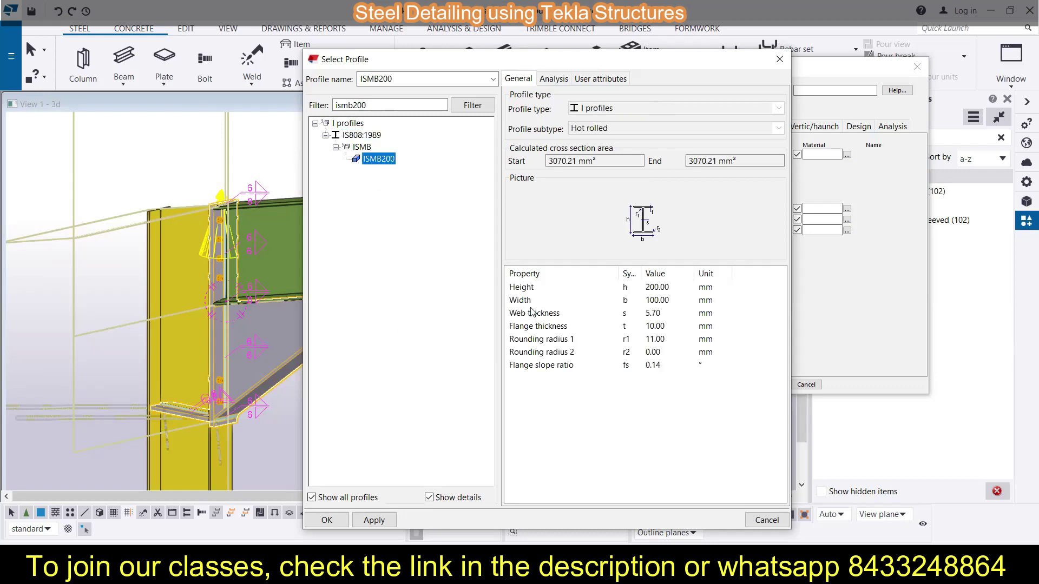
pyautogui.click(373, 521)
pyautogui.click(328, 520)
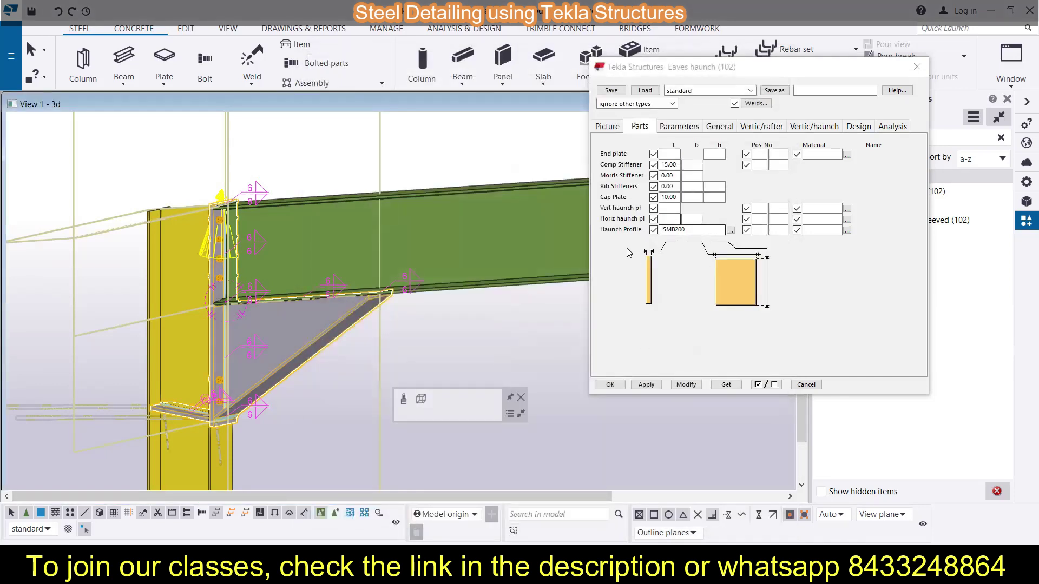
# Try the dimensioned-plate and top-right stiffener layouts on the Parameters tab, updating the joint.
pyautogui.click(685, 130)
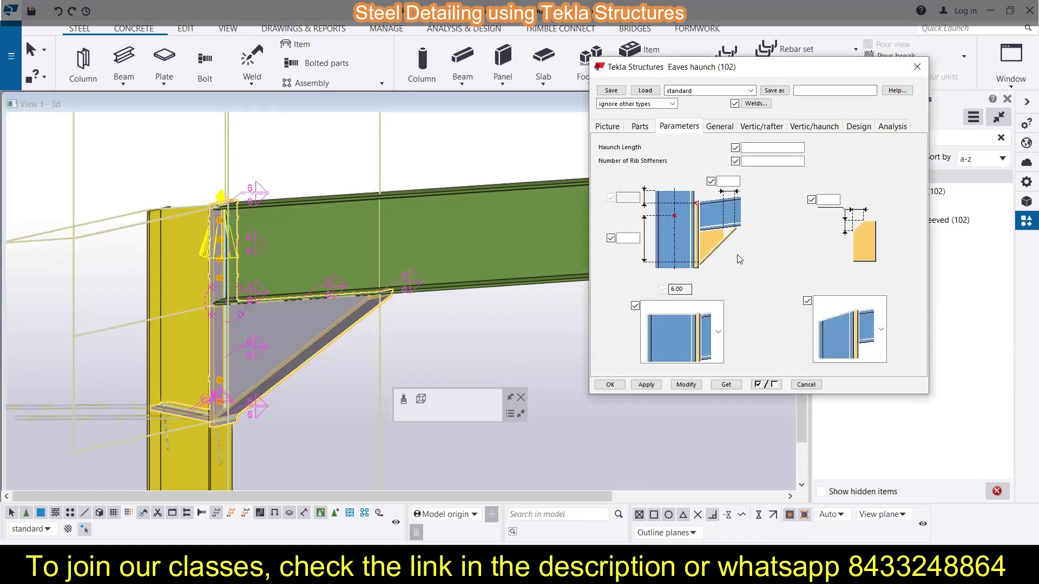
pyautogui.click(717, 341)
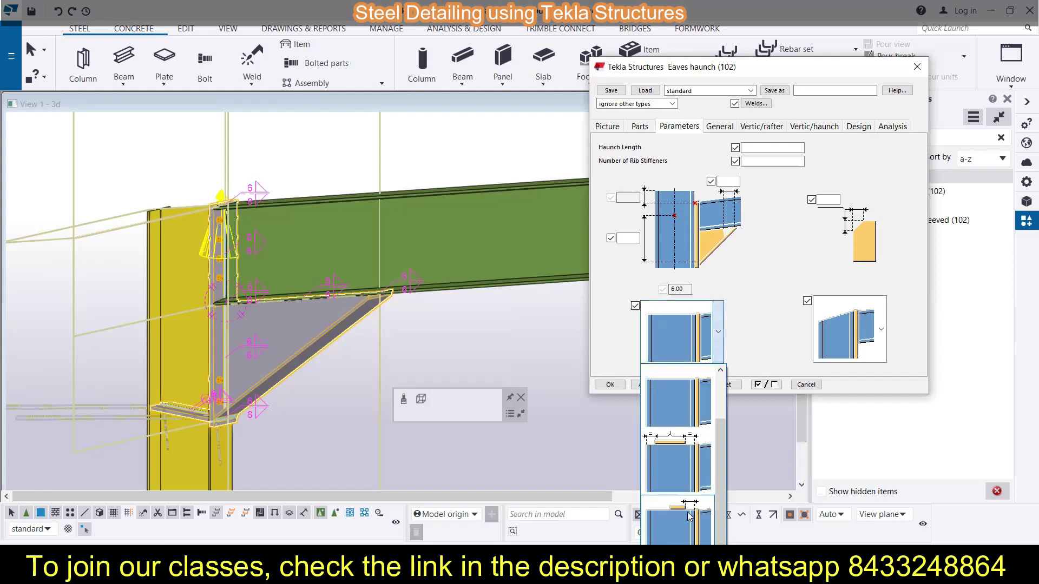
pyautogui.click(677, 460)
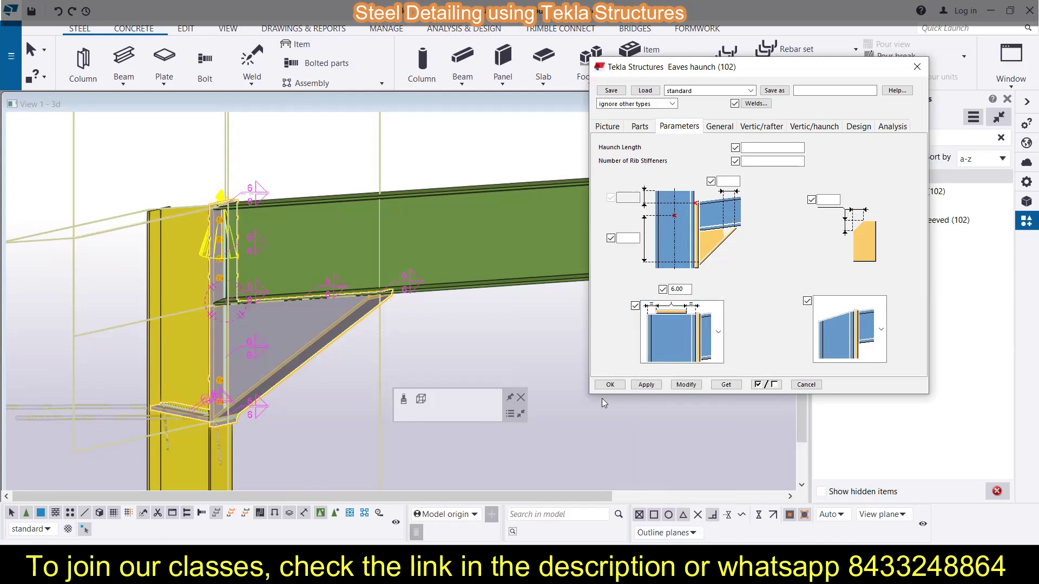
pyautogui.click(686, 386)
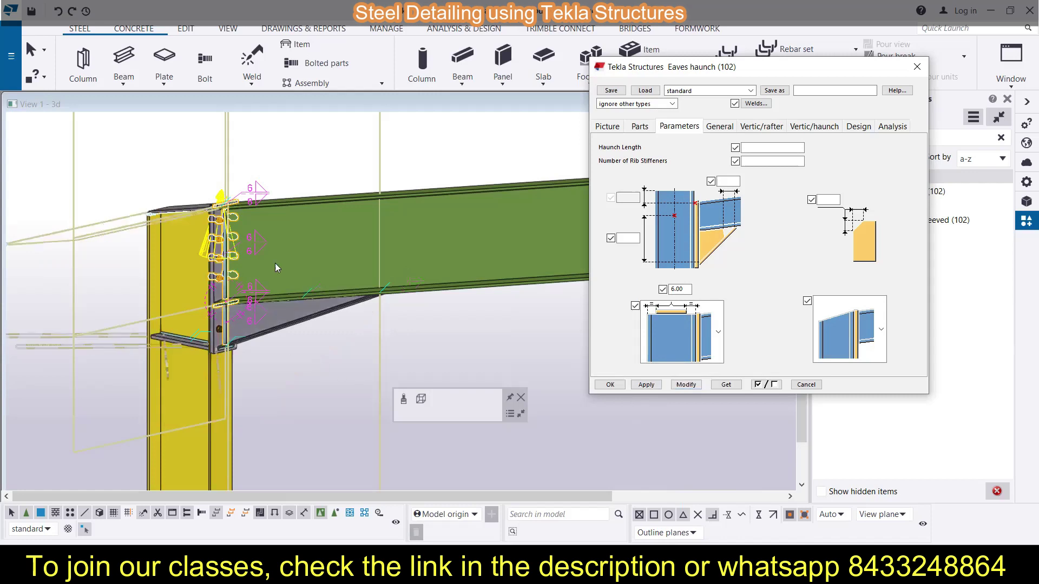
pyautogui.click(717, 333)
pyautogui.click(685, 542)
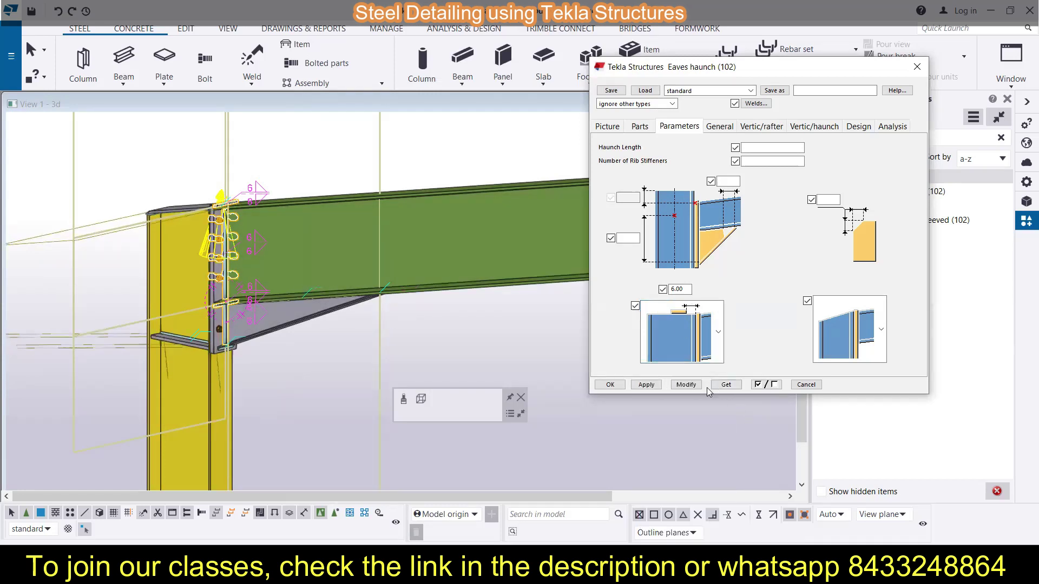
pyautogui.click(686, 384)
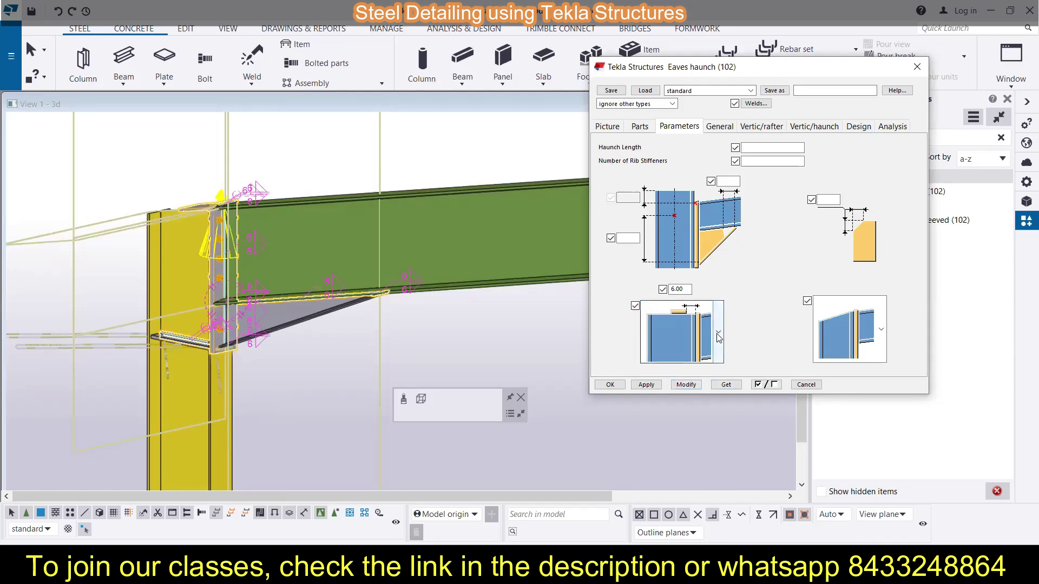
# Apply the plain layout without stiffeners and close the eaves haunch settings.
pyautogui.click(718, 332)
pyautogui.click(679, 428)
pyautogui.click(685, 384)
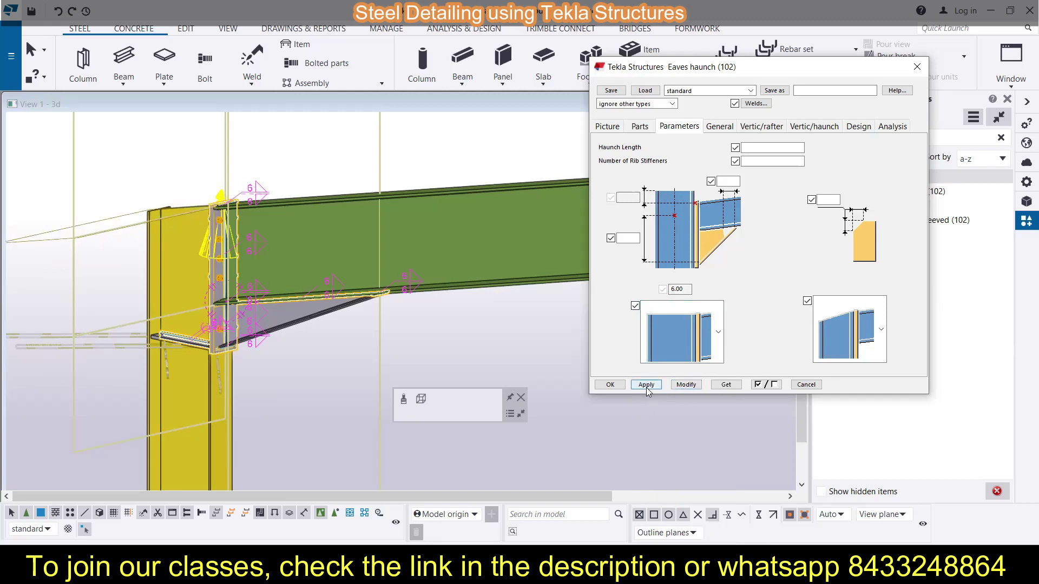
pyautogui.click(718, 332)
pyautogui.click(677, 476)
pyautogui.click(610, 385)
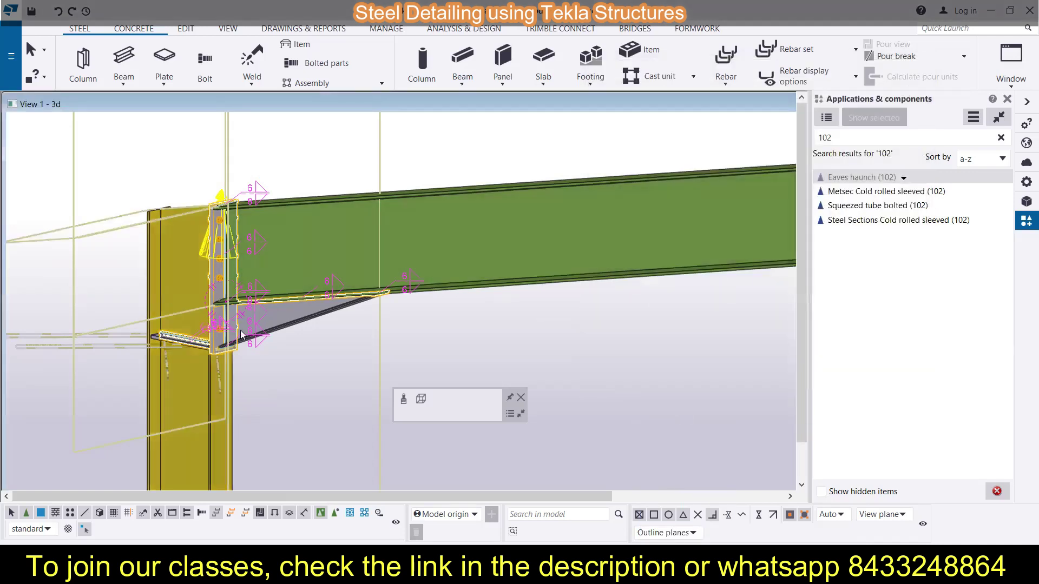
# Reopen the haunch joint's Parameters settings, leaving the plate layout unchanged.
pyautogui.doubleClick(252, 326)
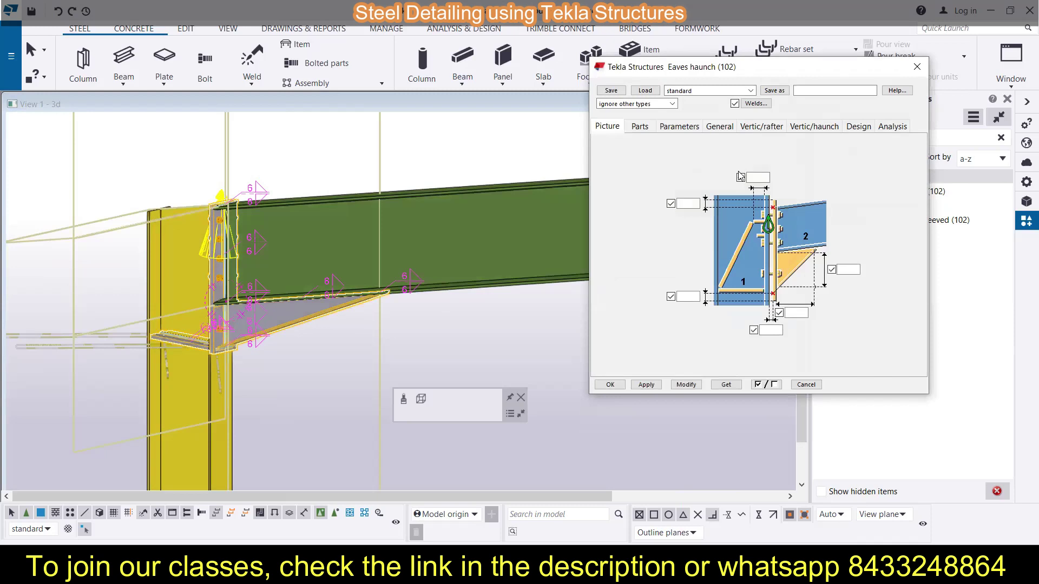
pyautogui.click(680, 129)
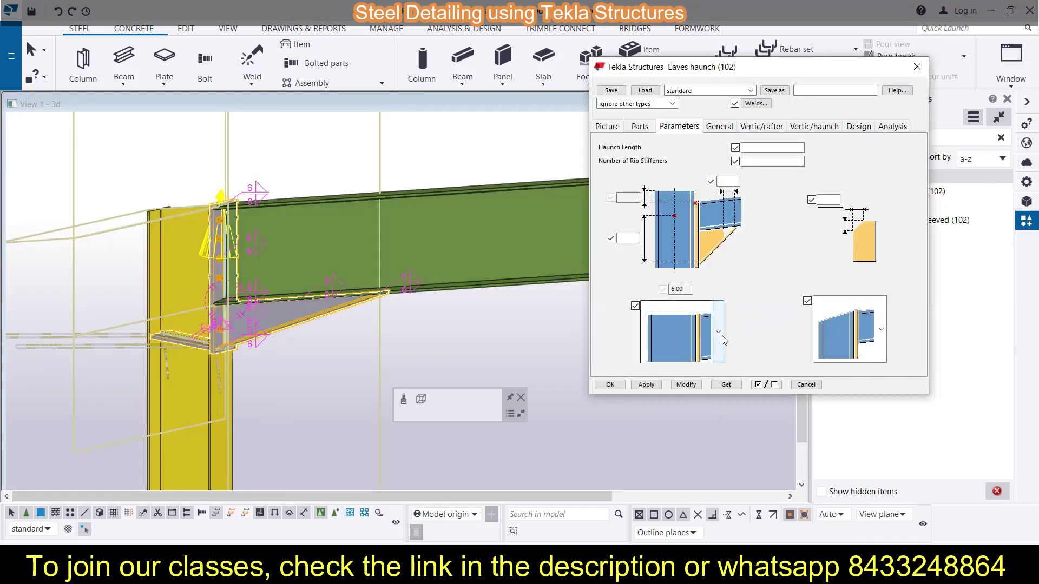
pyautogui.click(718, 332)
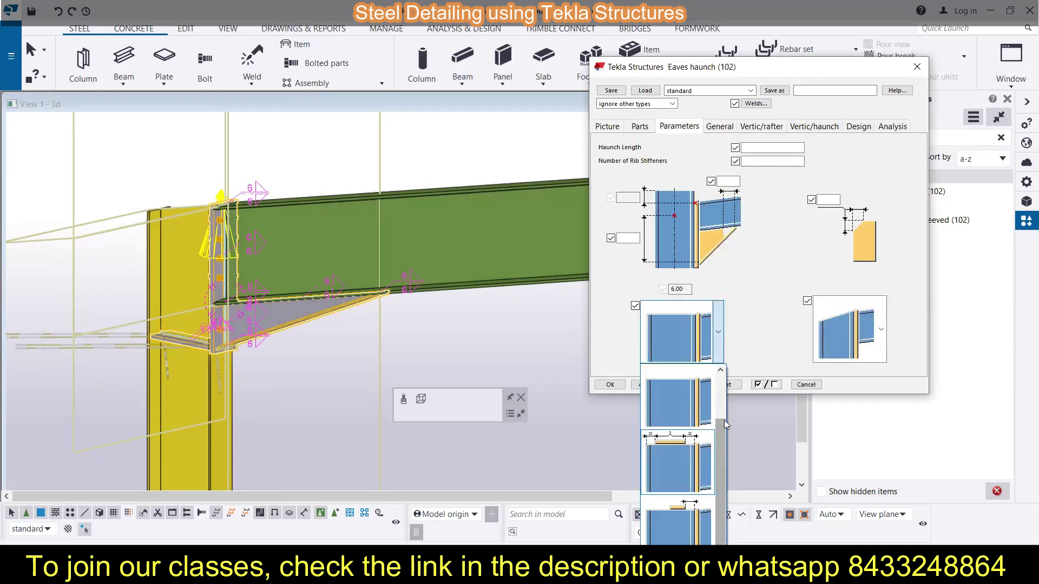
pyautogui.click(609, 138)
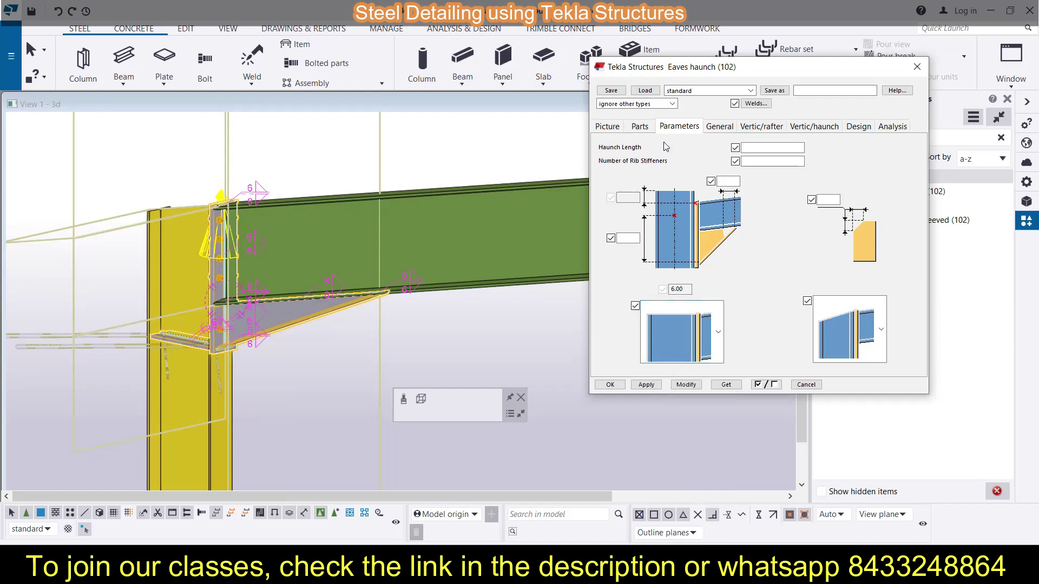
# Try another haunch connection layout, then apply the tapered-haunch layout to the joint.
pyautogui.click(881, 334)
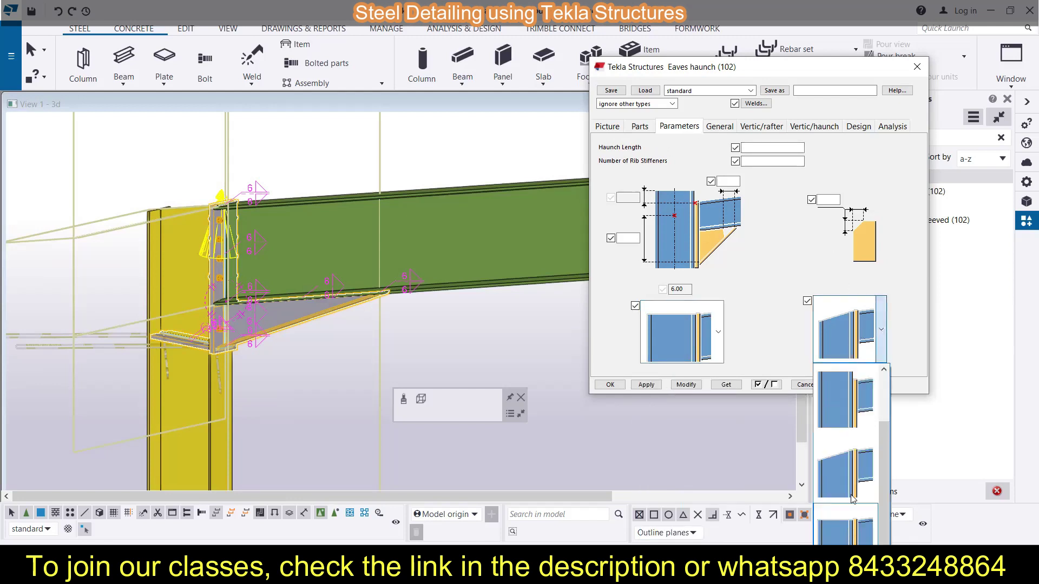
pyautogui.click(840, 399)
pyautogui.click(686, 384)
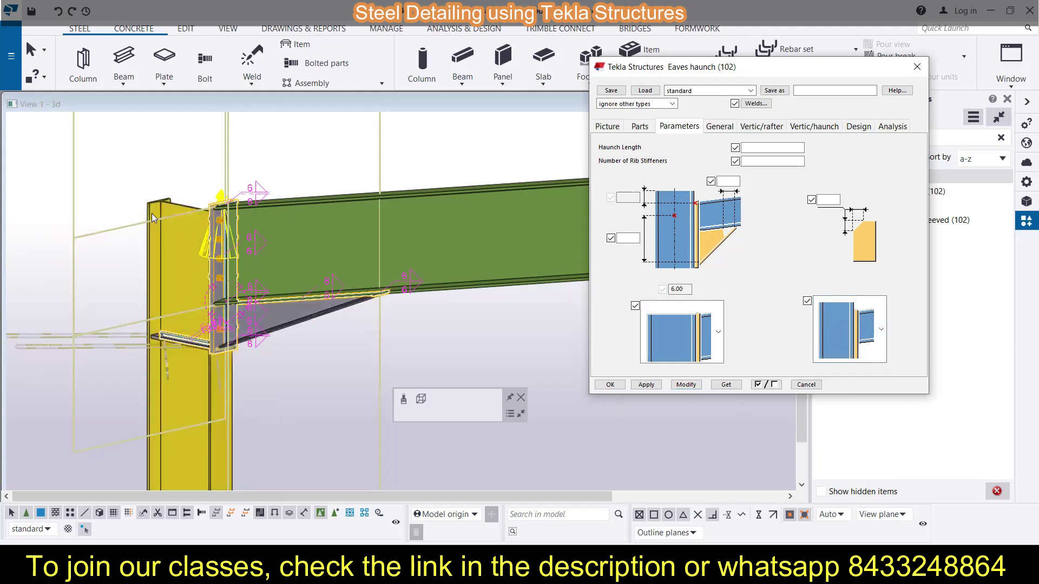
pyautogui.click(881, 329)
pyautogui.click(847, 474)
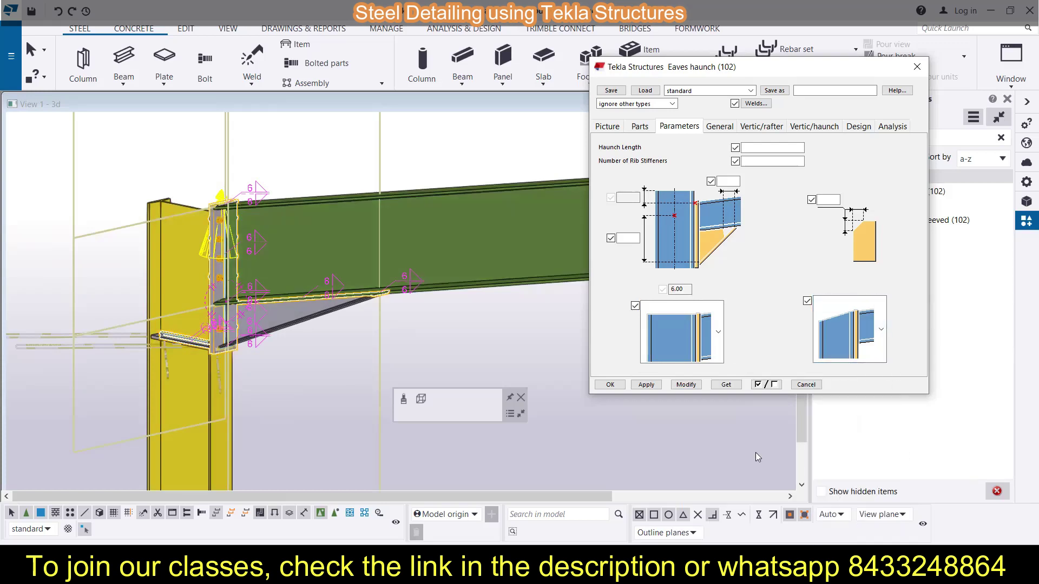
pyautogui.click(686, 385)
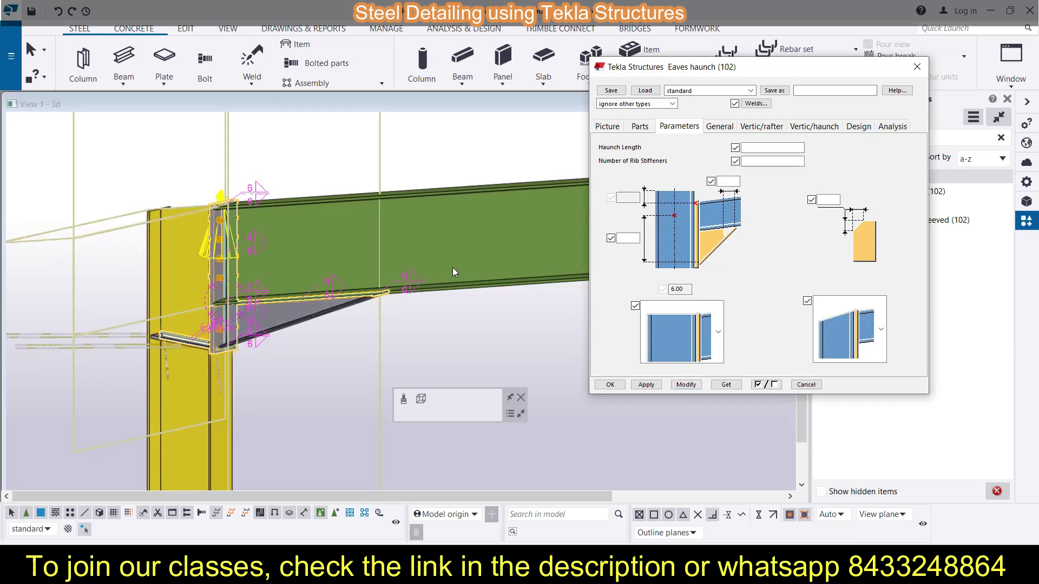
# On the General tab, keep Up direction auto and the AutoDefaults rule group at None.
pyautogui.click(719, 127)
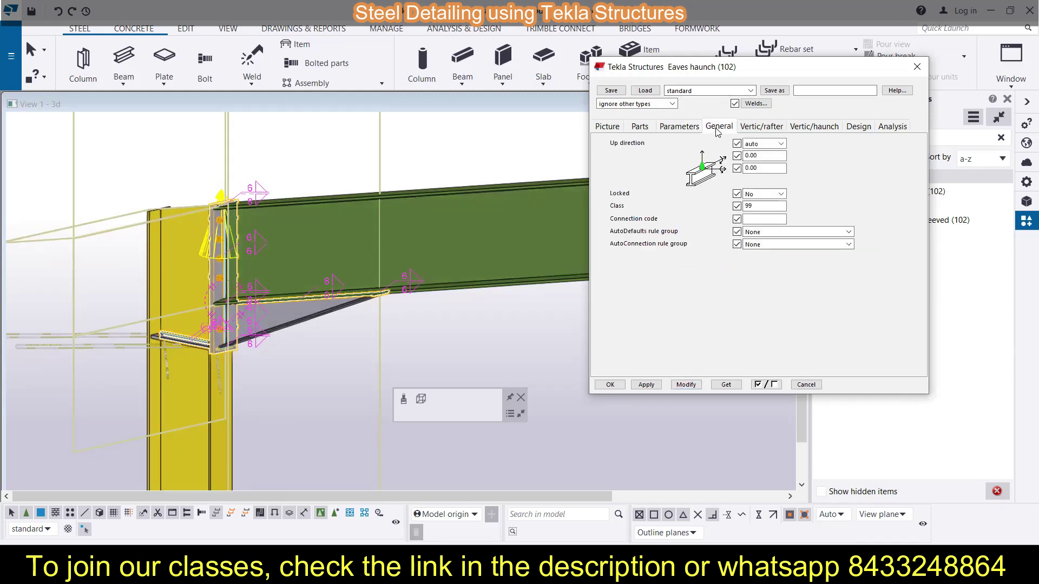
pyautogui.click(778, 144)
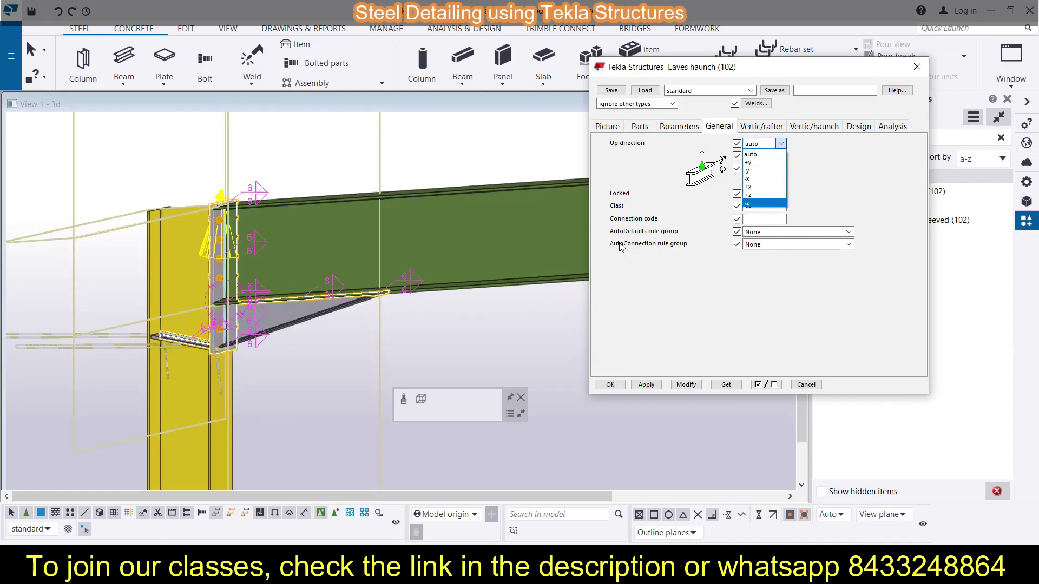
pyautogui.click(788, 232)
pyautogui.click(849, 232)
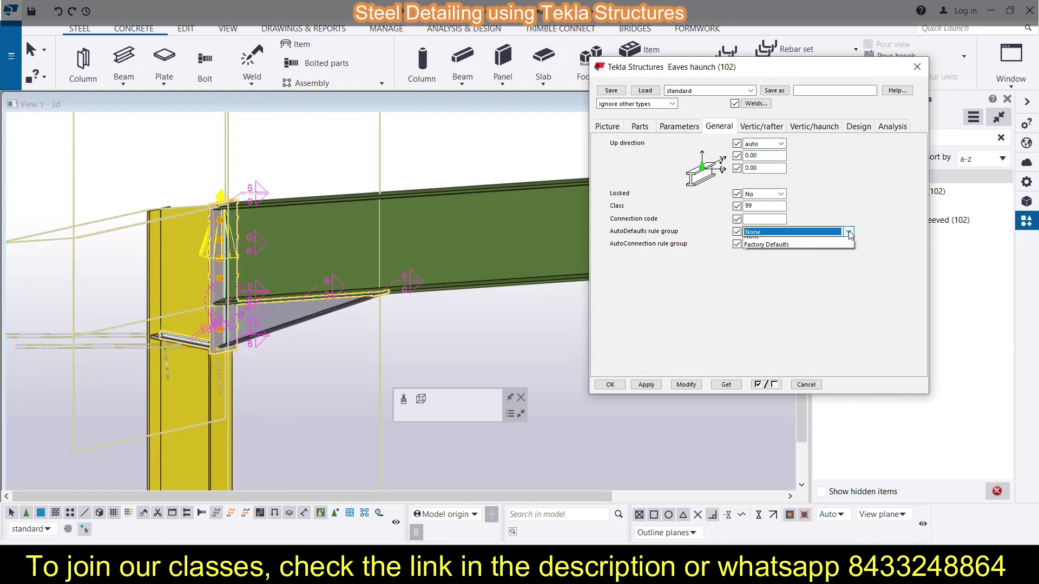
pyautogui.click(761, 129)
pyautogui.click(761, 128)
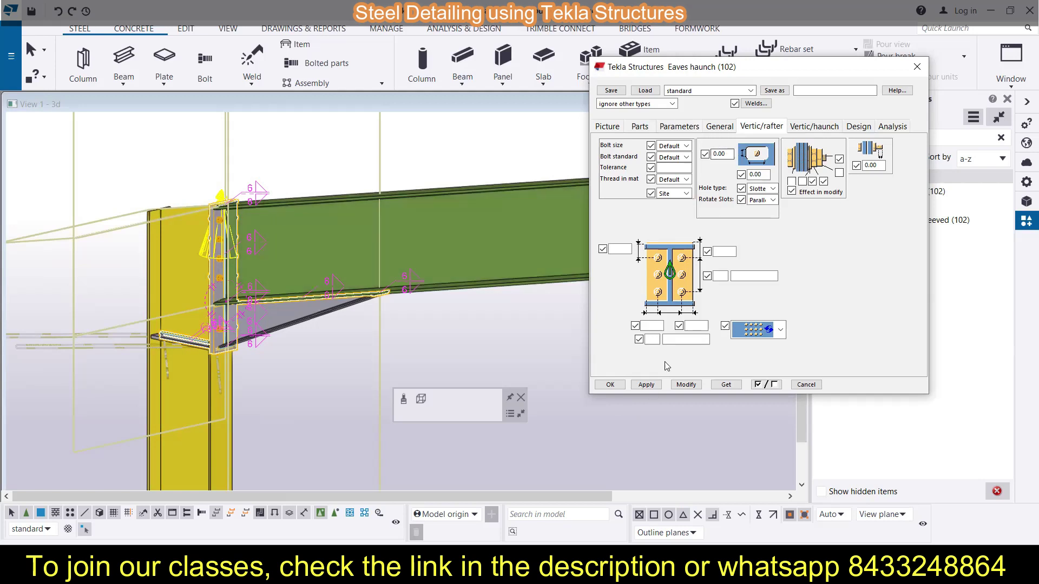
# Set the rafter bolts to size 20 with 3 rows and update the joint.
pyautogui.click(686, 148)
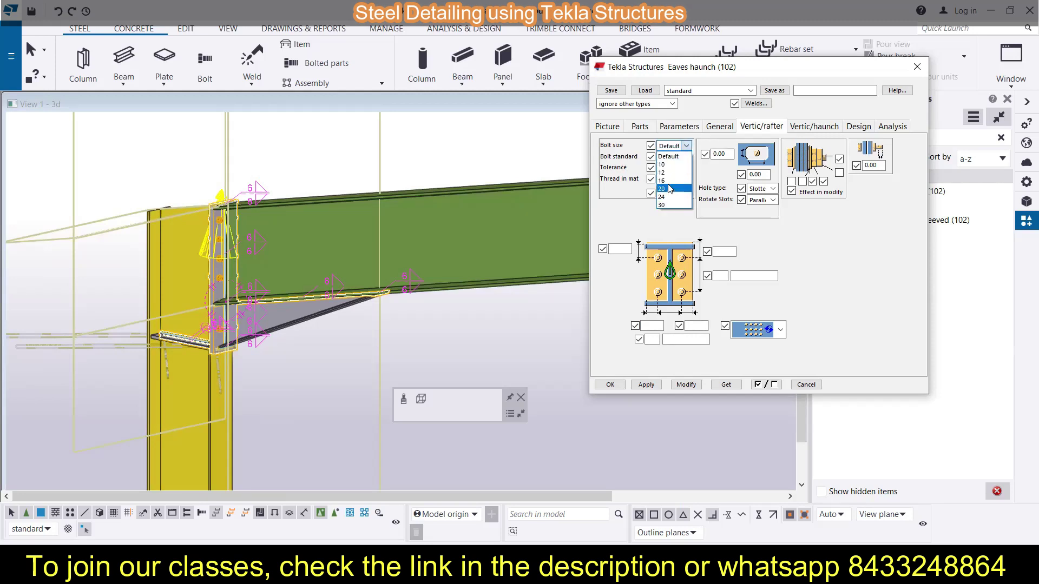
pyautogui.click(670, 189)
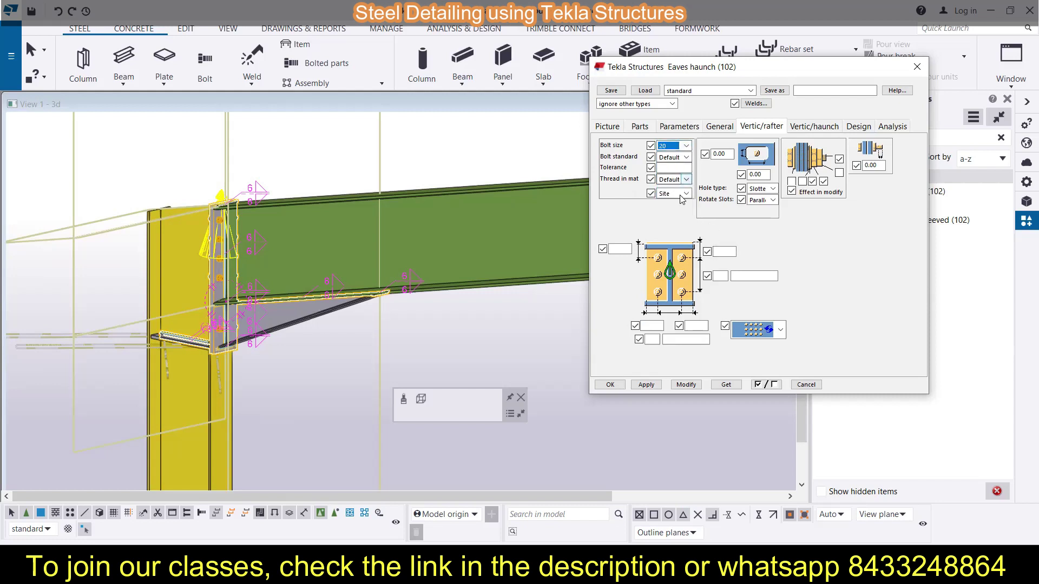
pyautogui.click(723, 277)
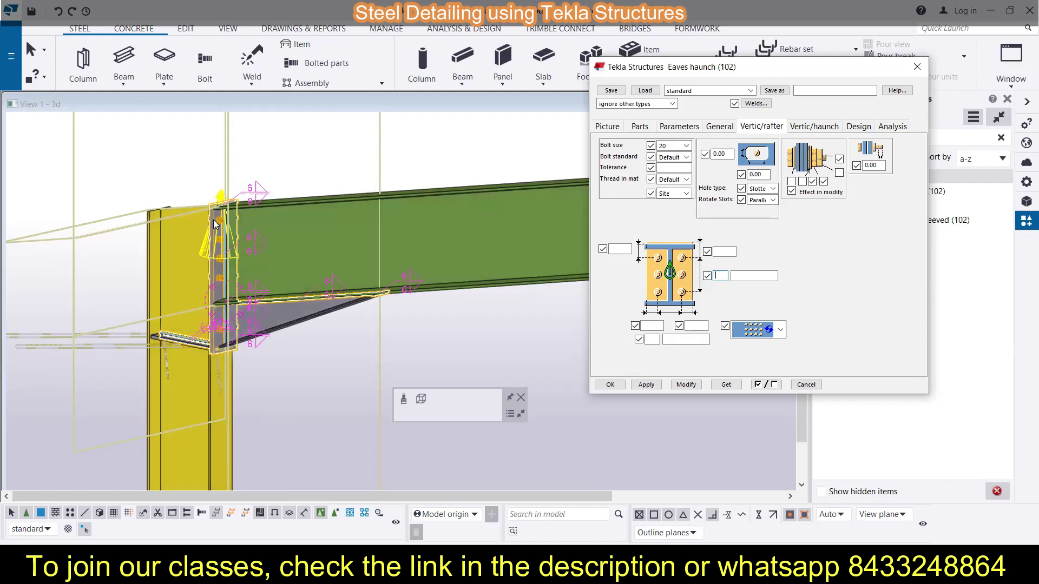
pyautogui.scroll(4, 213, 219)
pyautogui.scroll(2, 228, 223)
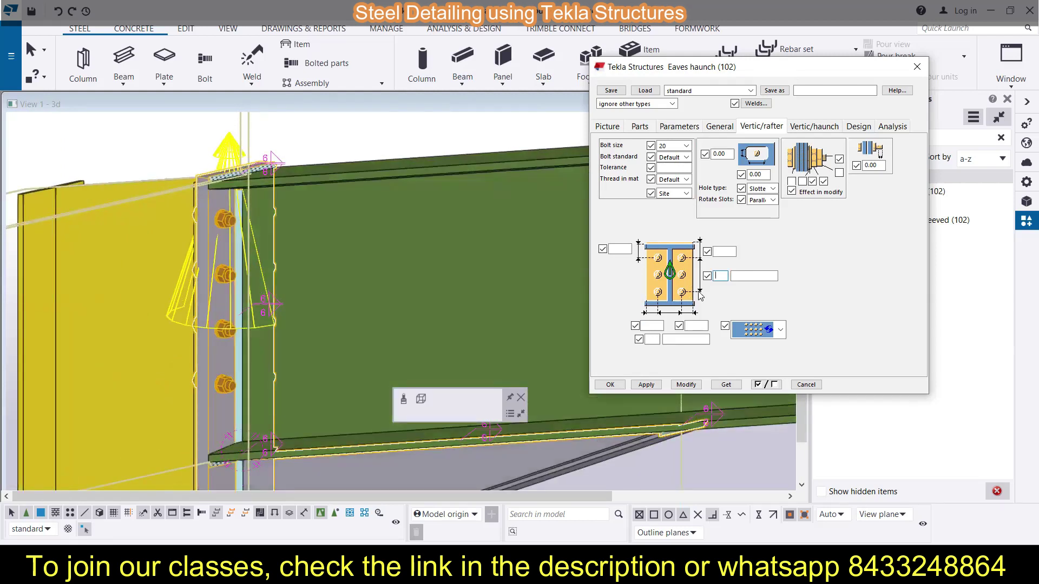
pyautogui.write('3')
pyautogui.click(742, 275)
pyautogui.scroll(-2, 387, 242)
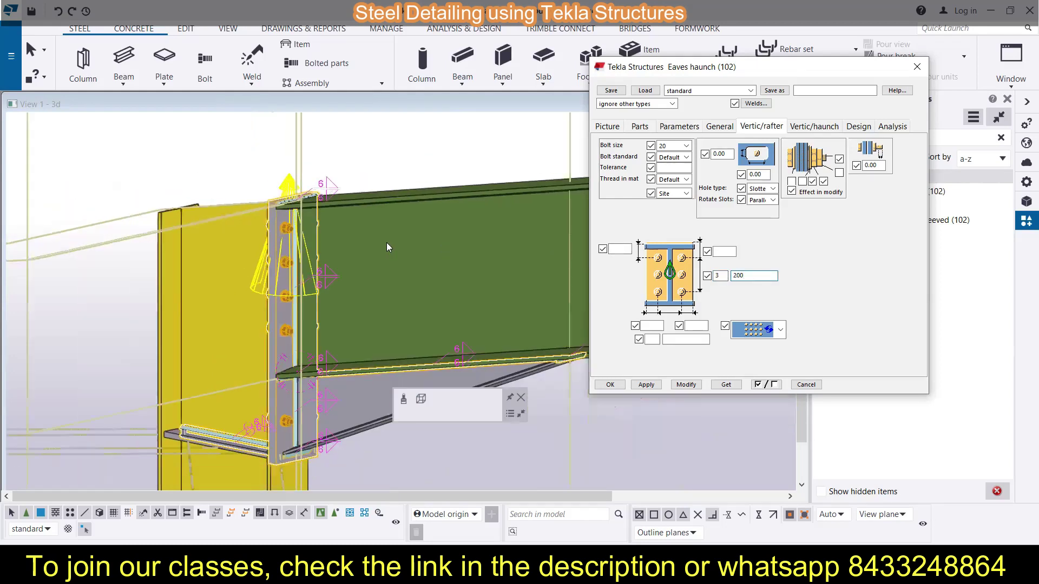
pyautogui.click(685, 385)
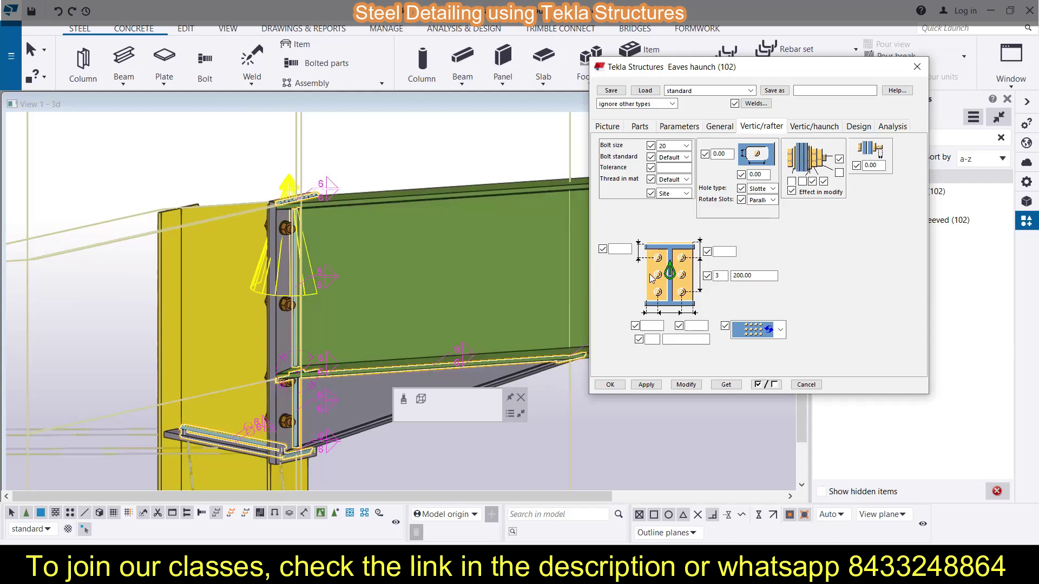
# Change bolt spacing to 150, then use 4 rows with spacing cleared for even distribution.
pyautogui.doubleClick(743, 276)
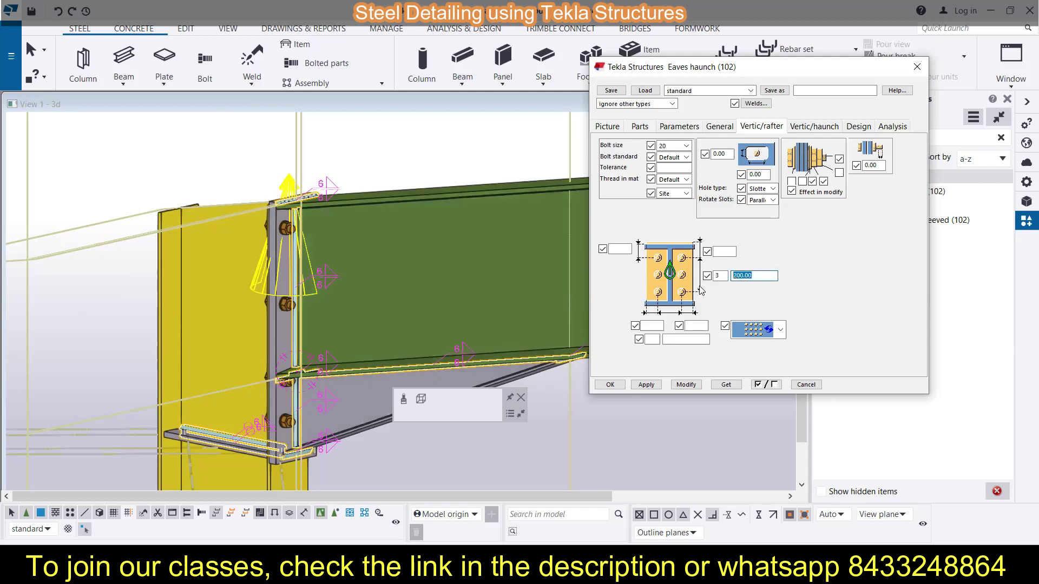
pyautogui.write('150')
pyautogui.click(685, 384)
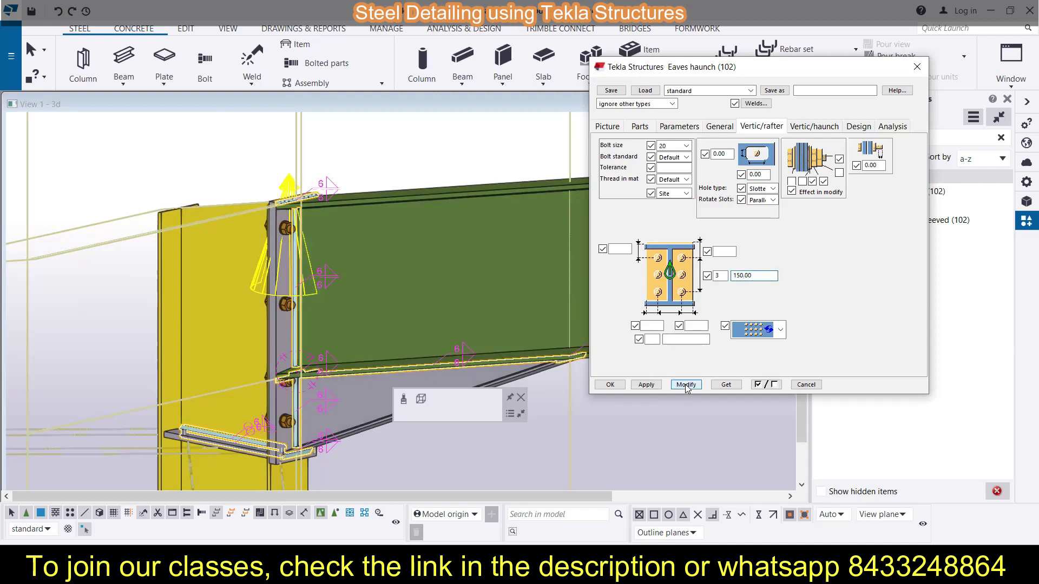
pyautogui.doubleClick(719, 276)
pyautogui.write('4')
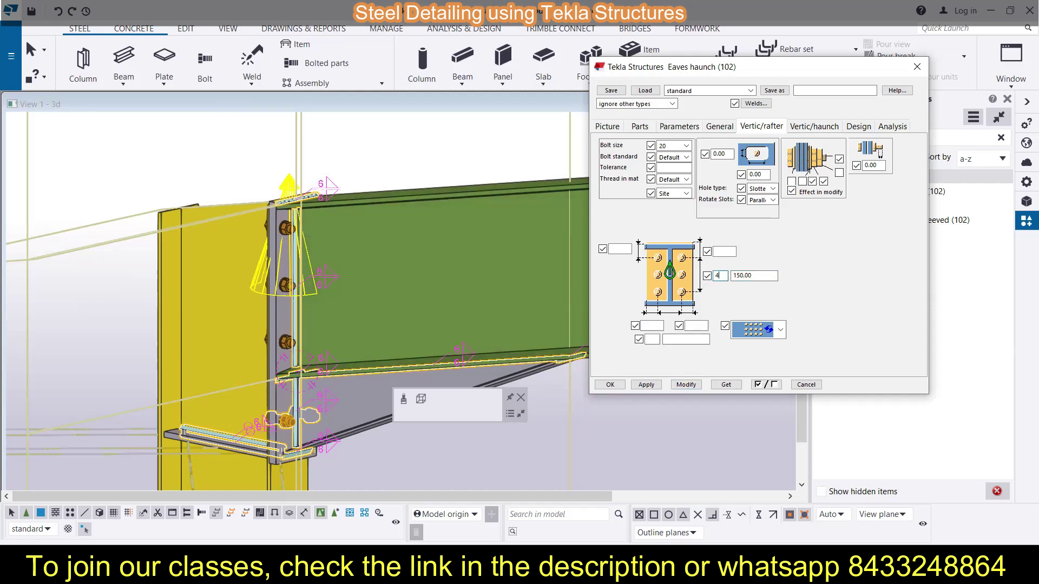
pyautogui.click(682, 383)
pyautogui.click(717, 276)
pyautogui.press('Tab')
pyautogui.press('BackSpace')
pyautogui.click(688, 384)
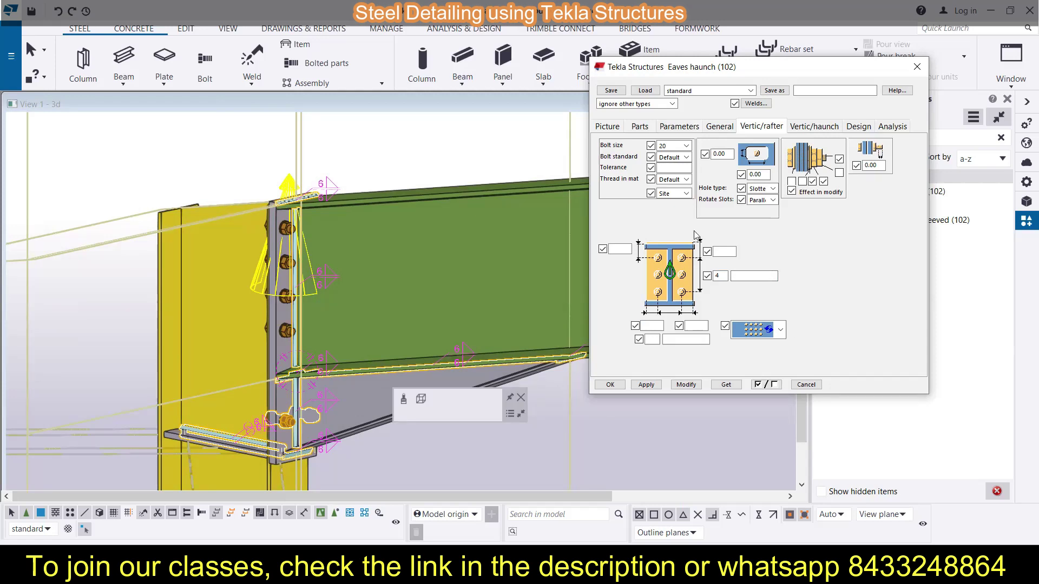
# On the Vertic/haunch tab, set the haunch bolt value to 2 and update the joint.
pyautogui.click(811, 129)
pyautogui.click(759, 129)
pyautogui.click(813, 130)
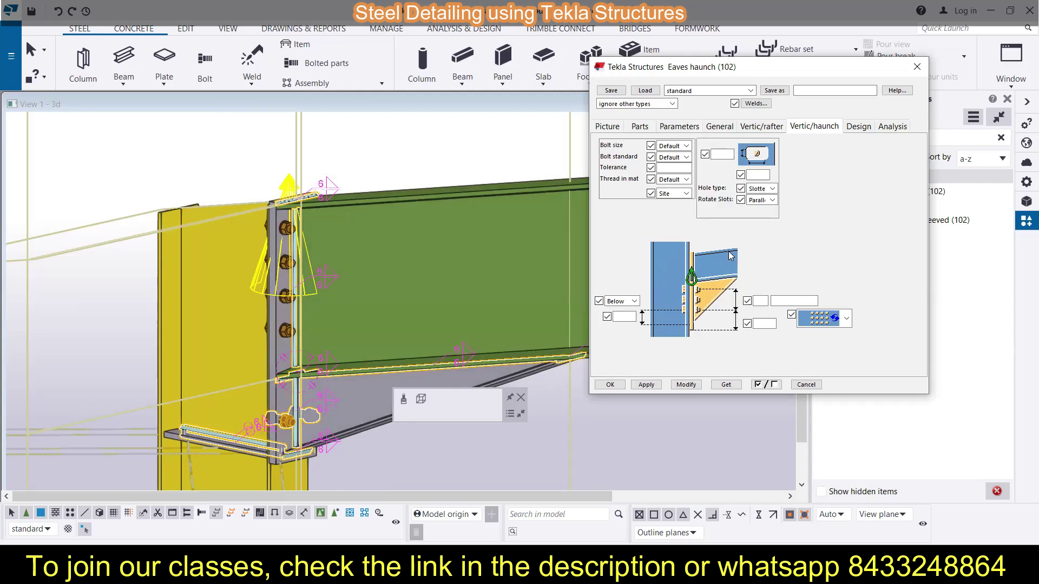
pyautogui.click(757, 300)
pyautogui.scroll(3, 265, 447)
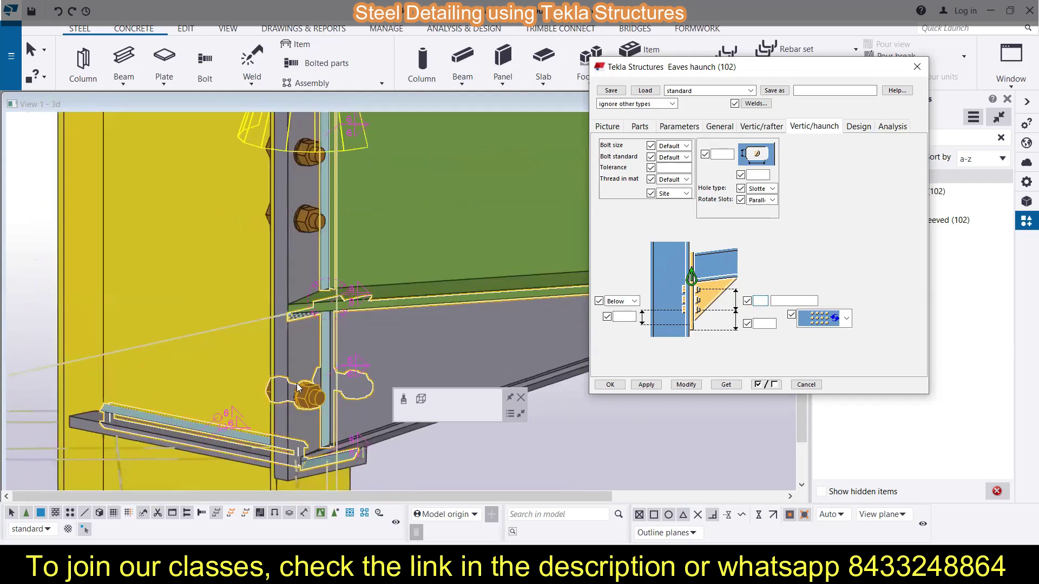
pyautogui.scroll(-4, 299, 387)
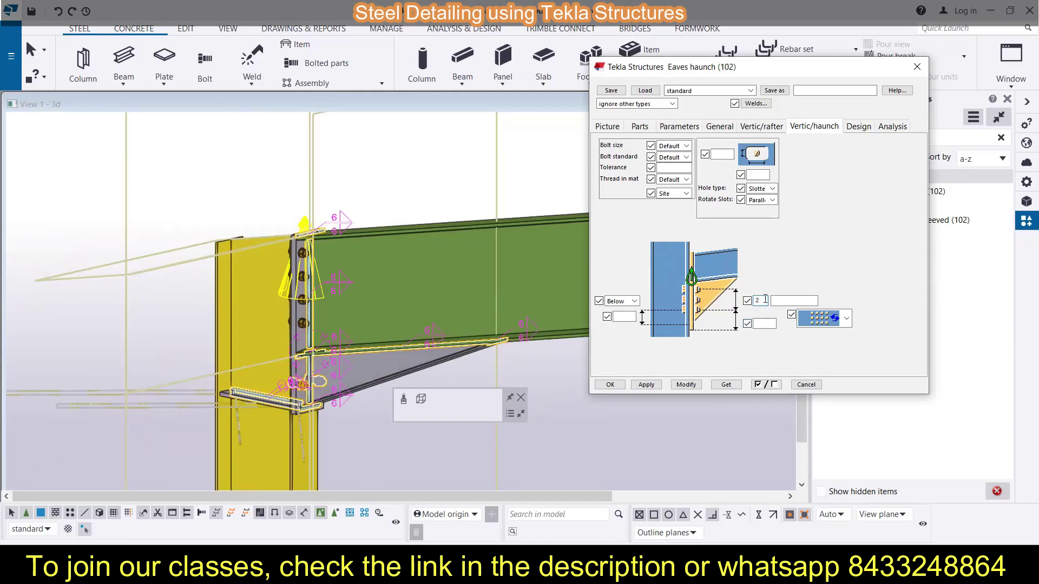
pyautogui.click(682, 386)
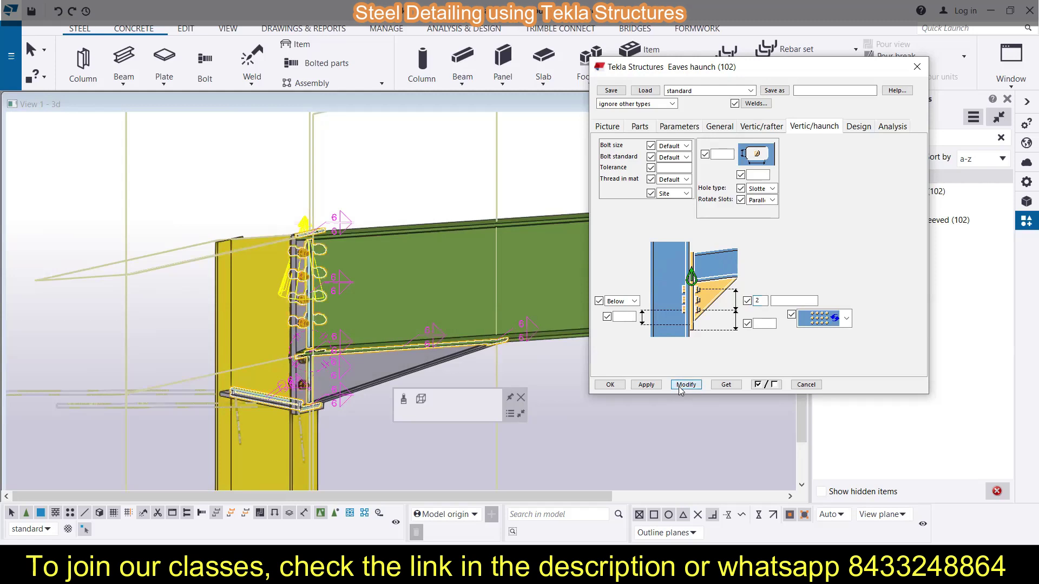
# Reduce the haunch-side bolt count to 1 and update the joint.
pyautogui.scroll(5, 308, 385)
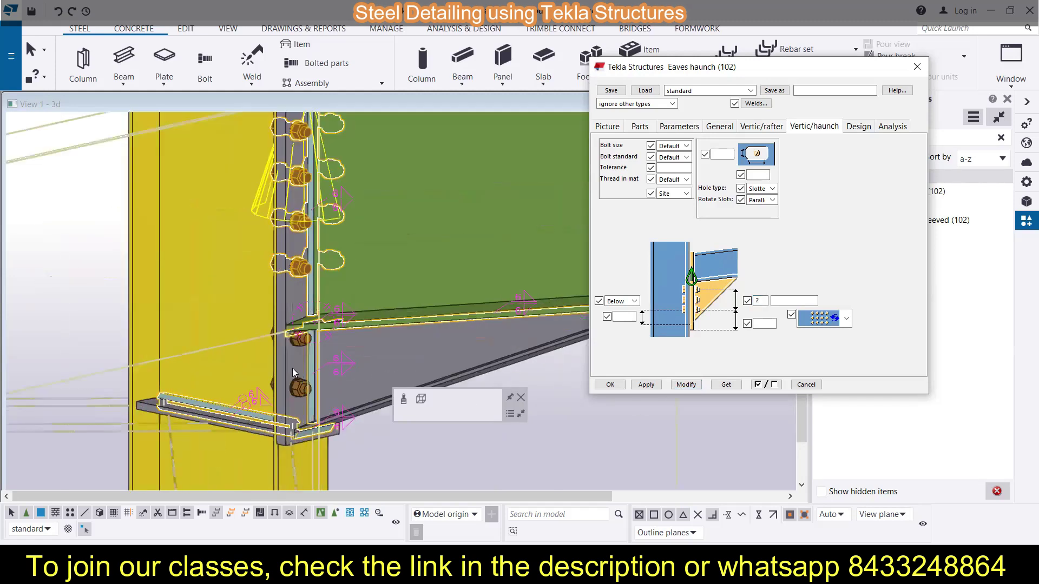
pyautogui.scroll(-4, 321, 351)
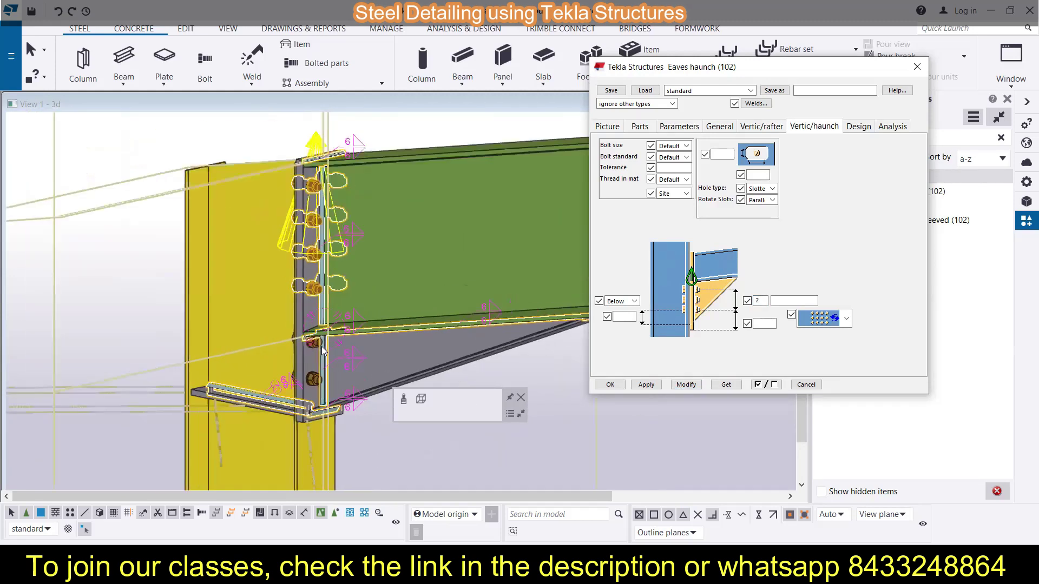
pyautogui.doubleClick(763, 301)
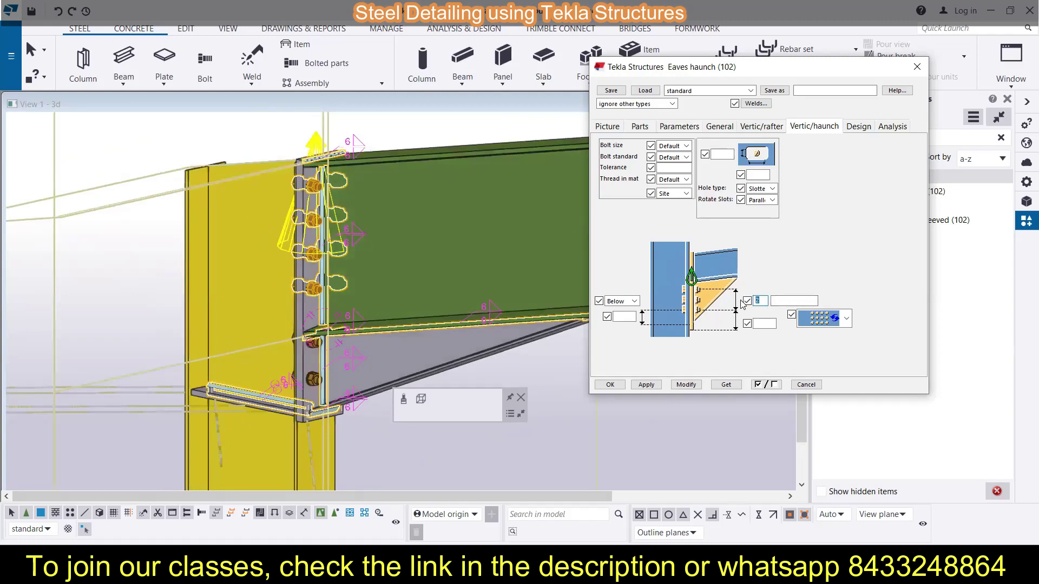
pyautogui.write('1')
pyautogui.click(682, 385)
pyautogui.click(858, 127)
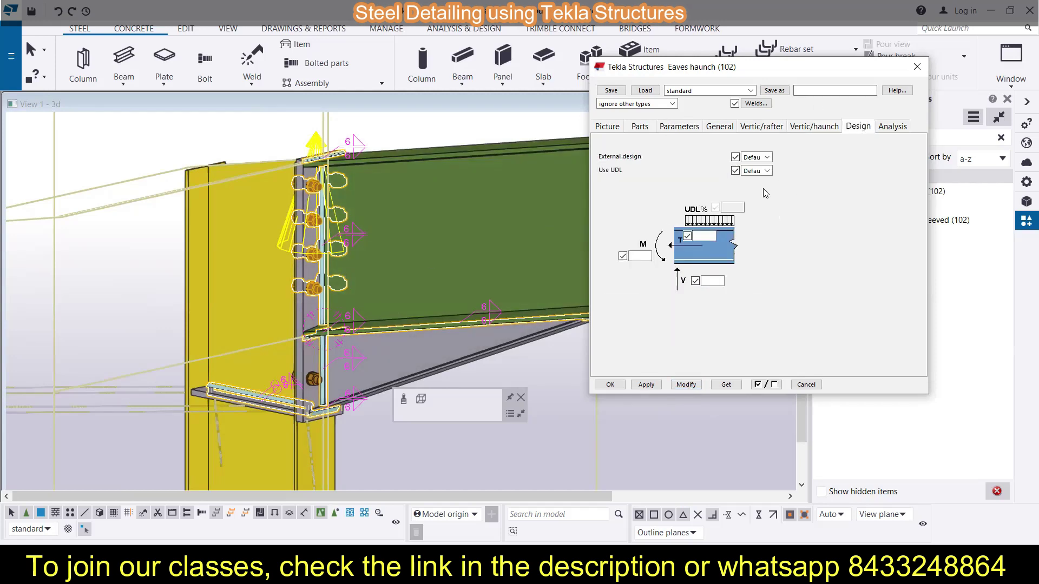